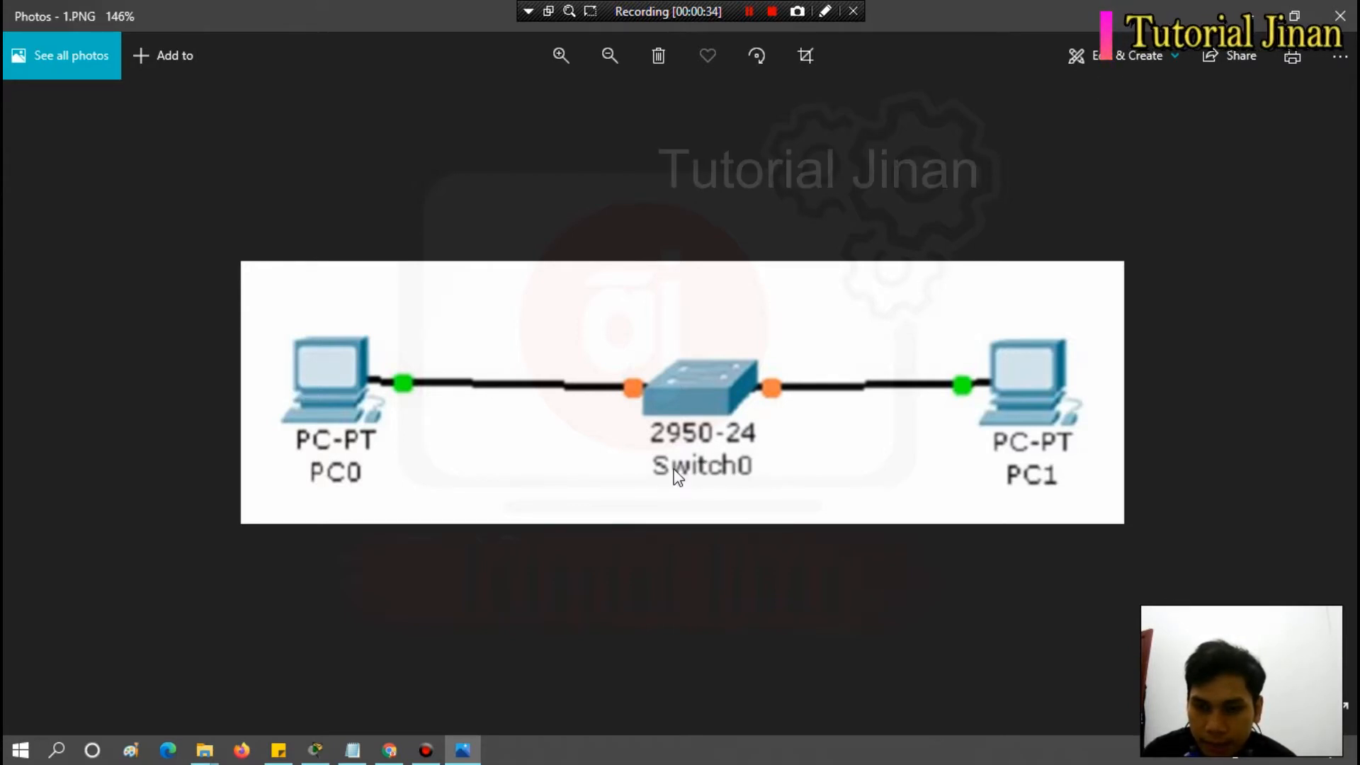
Switch to Cisco Packet Tracer and place two generic PCs side by side in the logical workspace.
left_click(1249, 16)
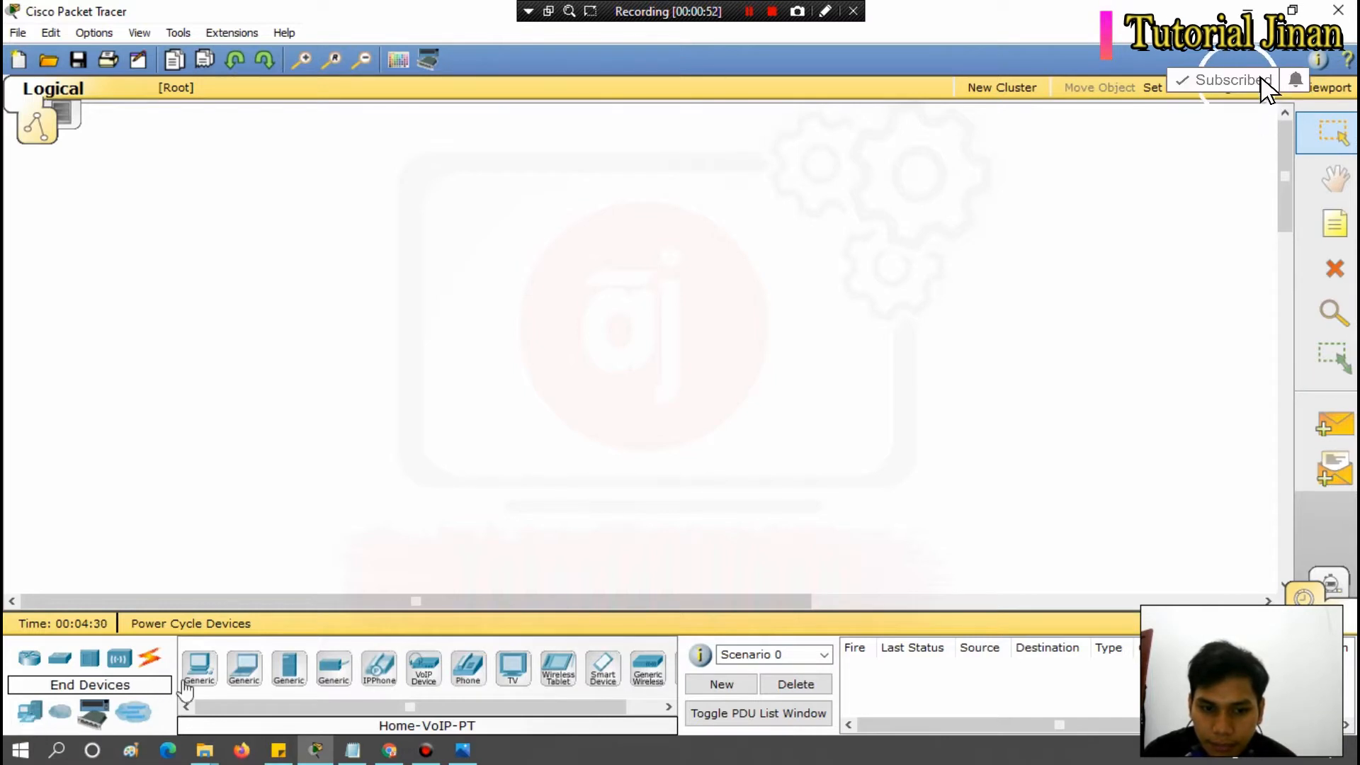
left_click_drag(201, 673, 287, 309)
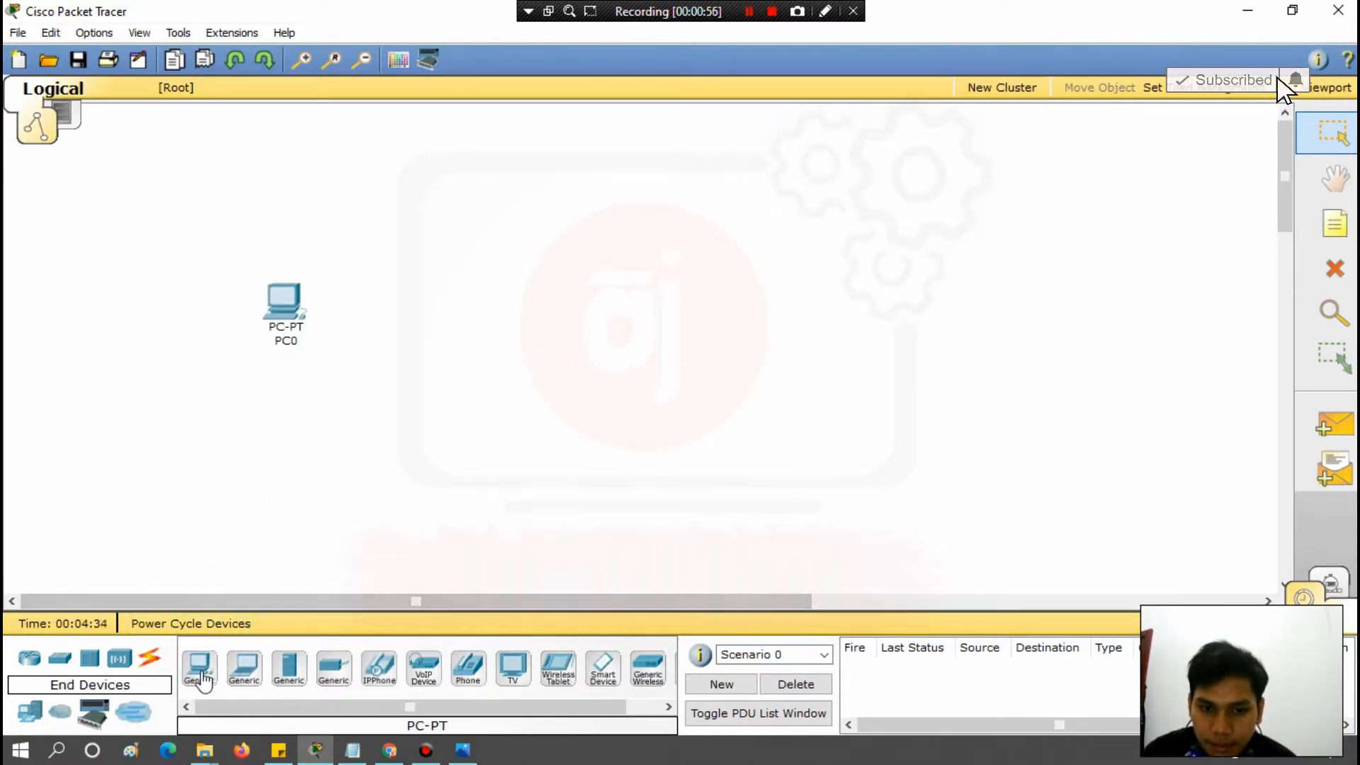
left_click_drag(199, 667, 689, 318)
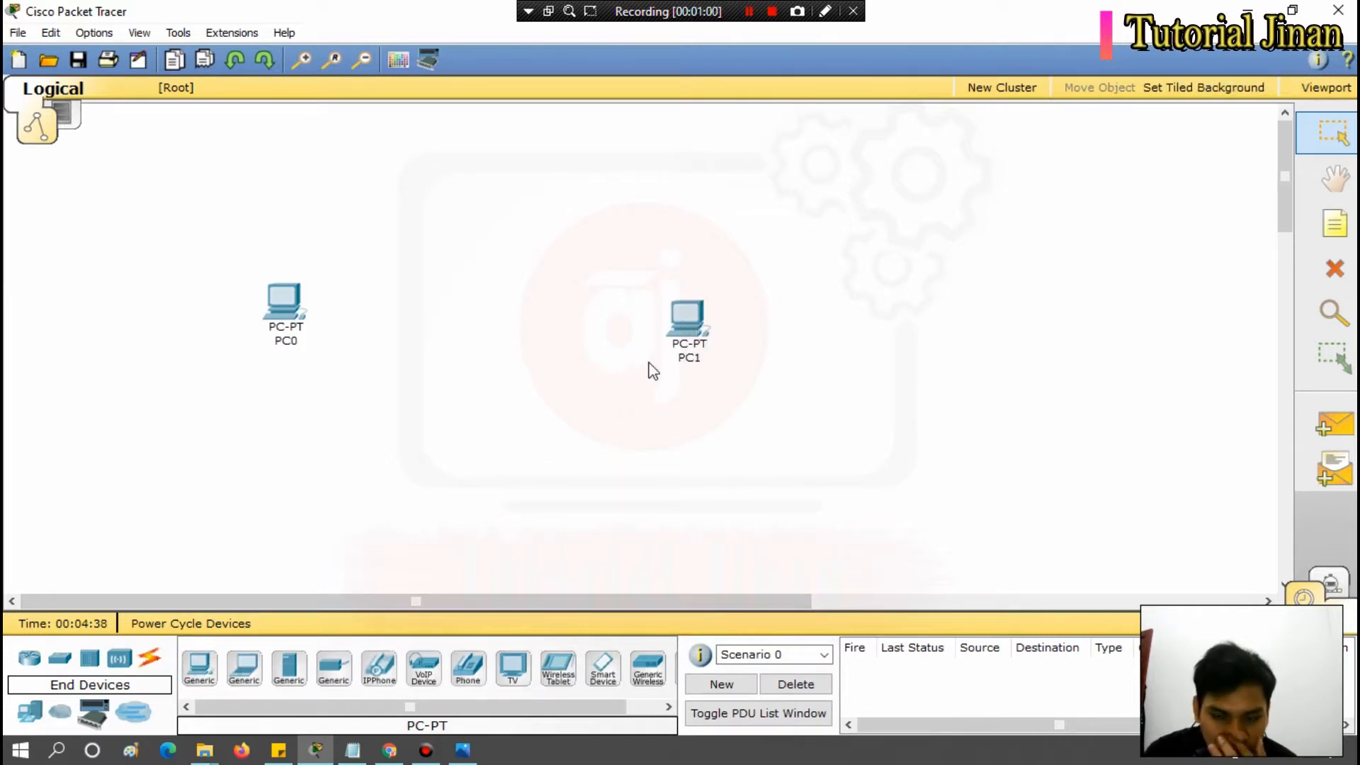
left_click(689, 320)
left_click_drag(691, 325, 674, 307)
left_click(674, 411)
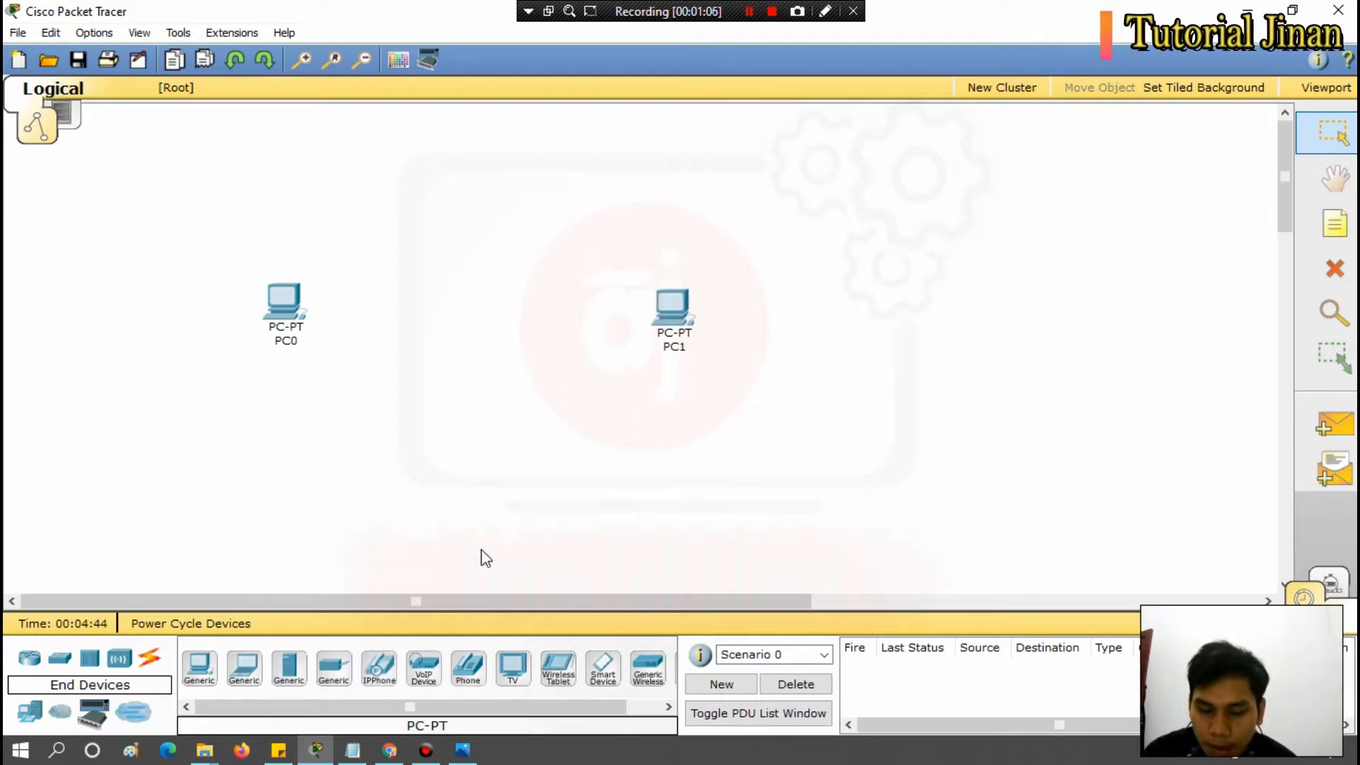
Add a 2950-24 switch between PC0 and PC1 and space the three devices out evenly in a row.
left_click(60, 664)
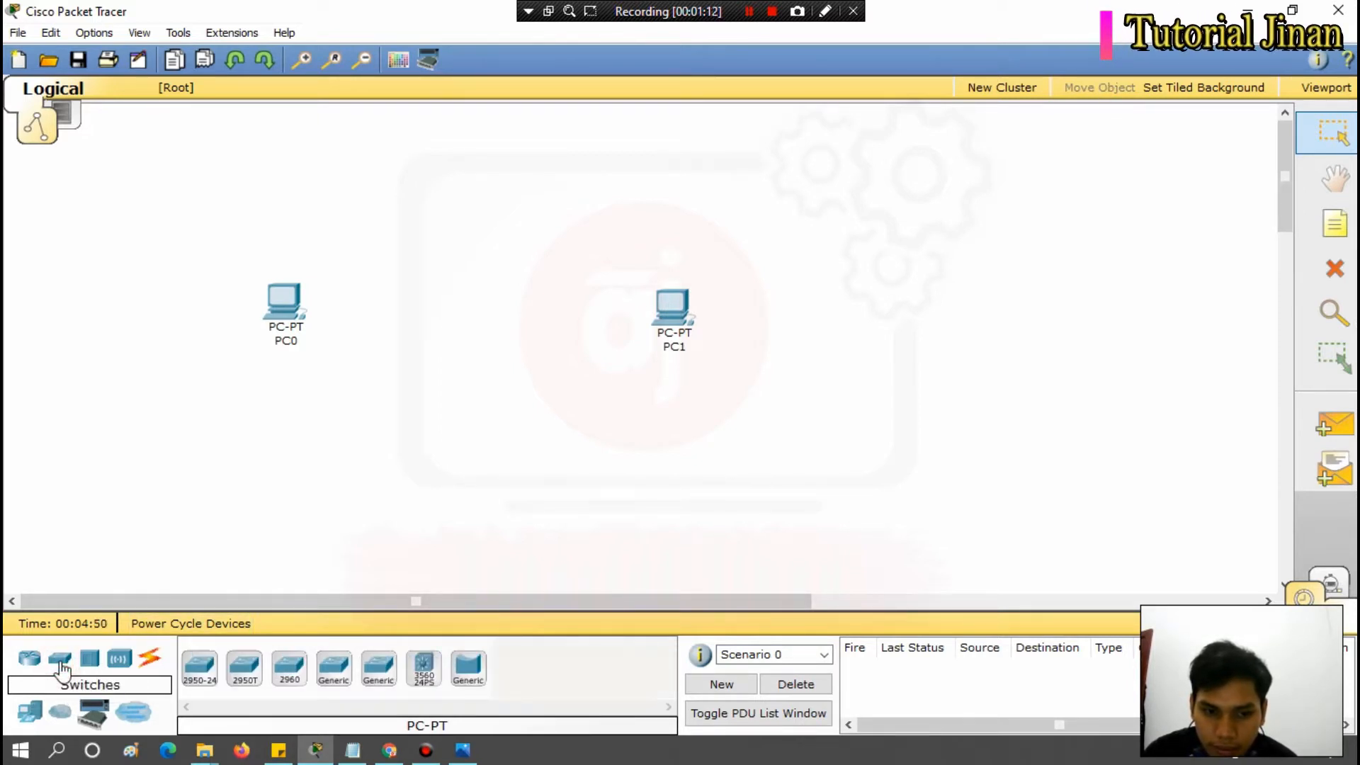
left_click_drag(199, 669, 528, 313)
left_click(623, 439)
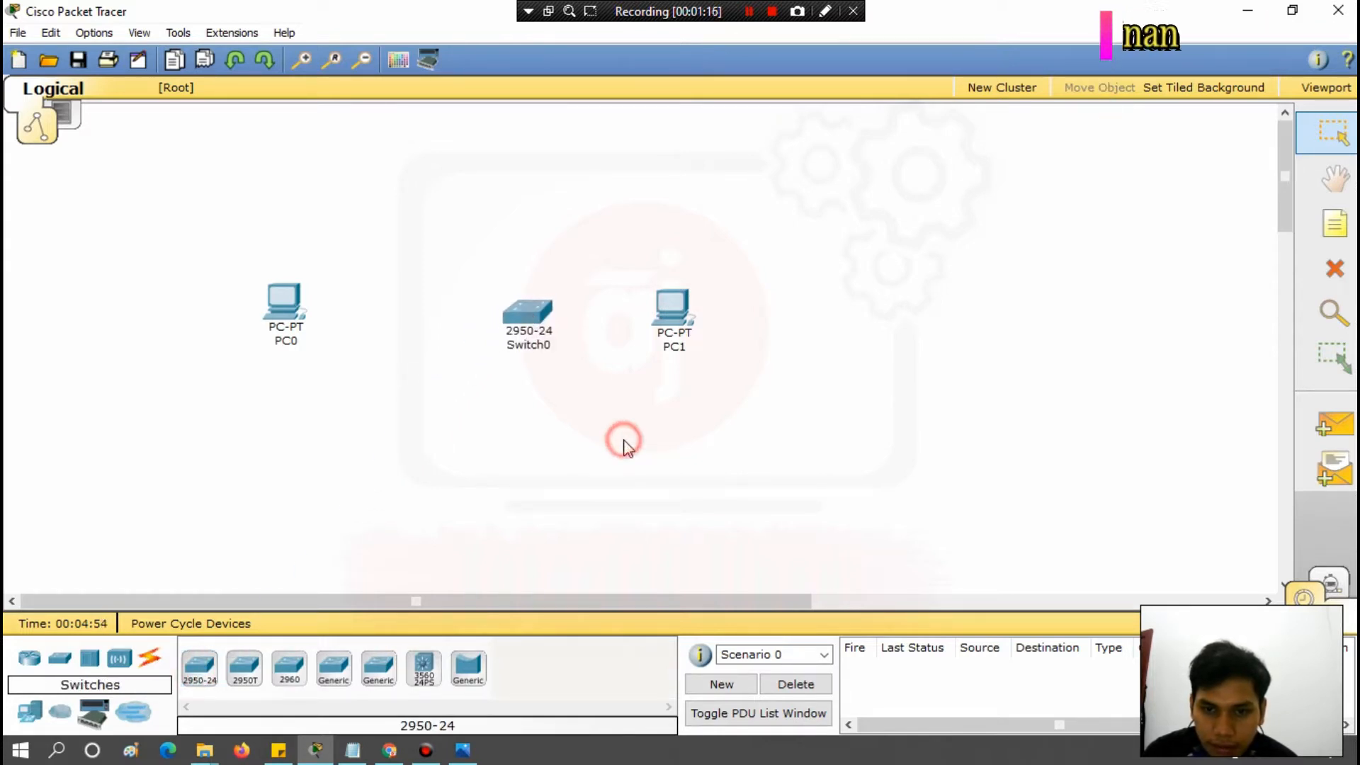
left_click(684, 315)
left_click_drag(684, 315, 804, 312)
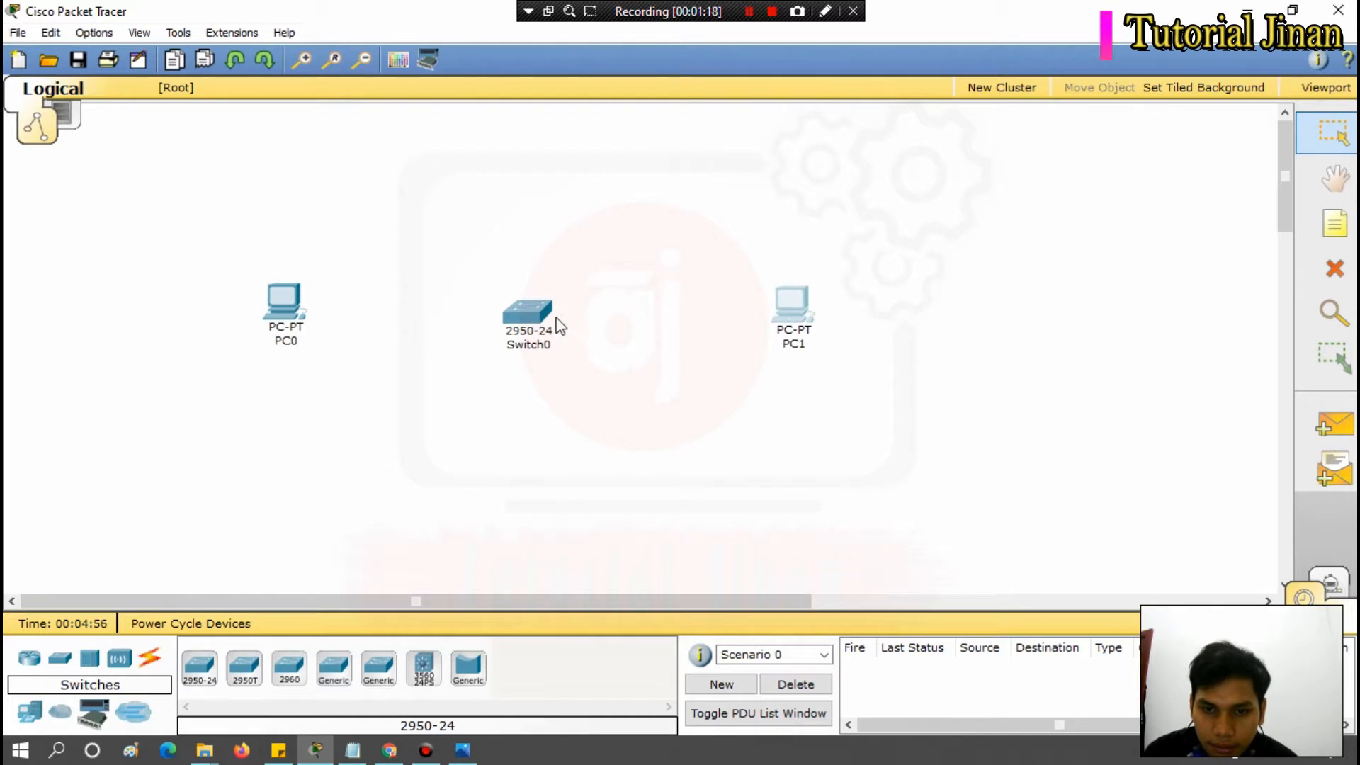
left_click_drag(548, 320, 580, 324)
left_click(749, 442)
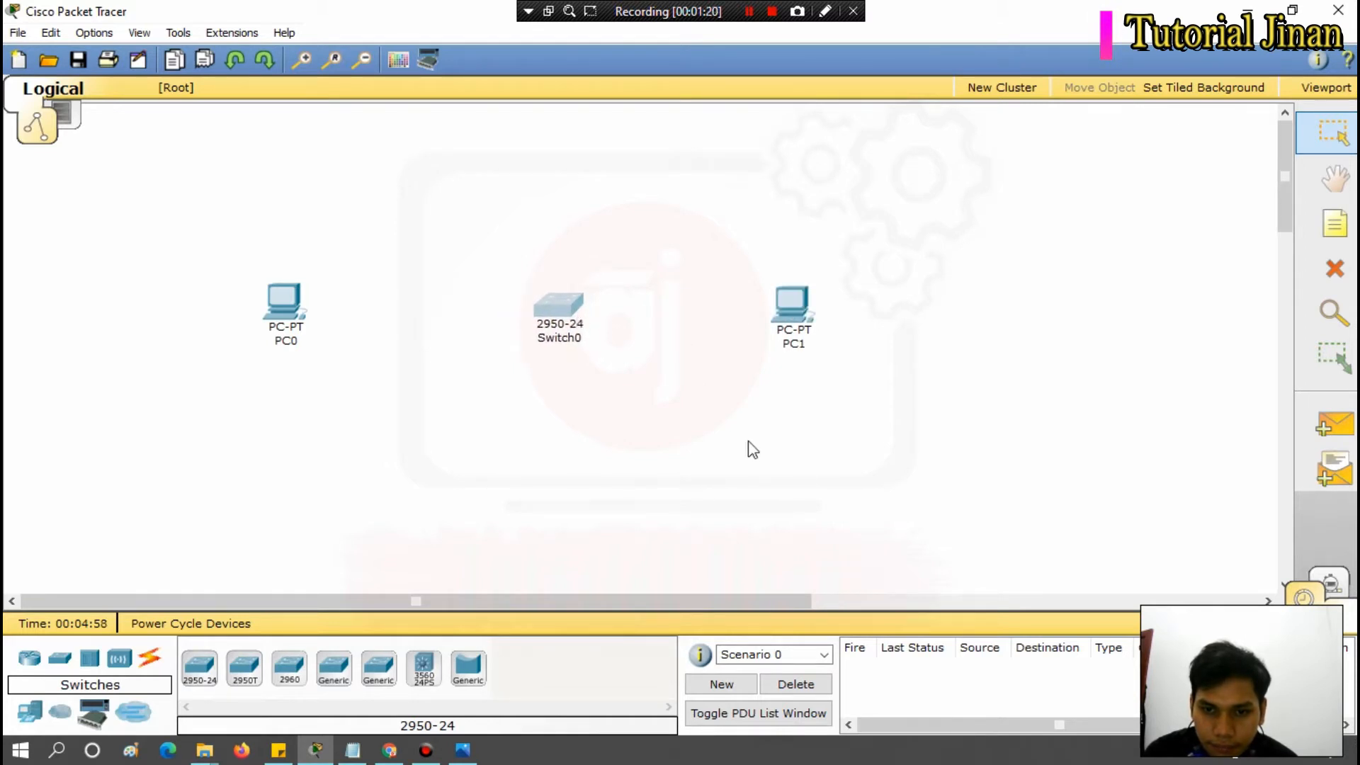
left_click_drag(797, 343, 807, 343)
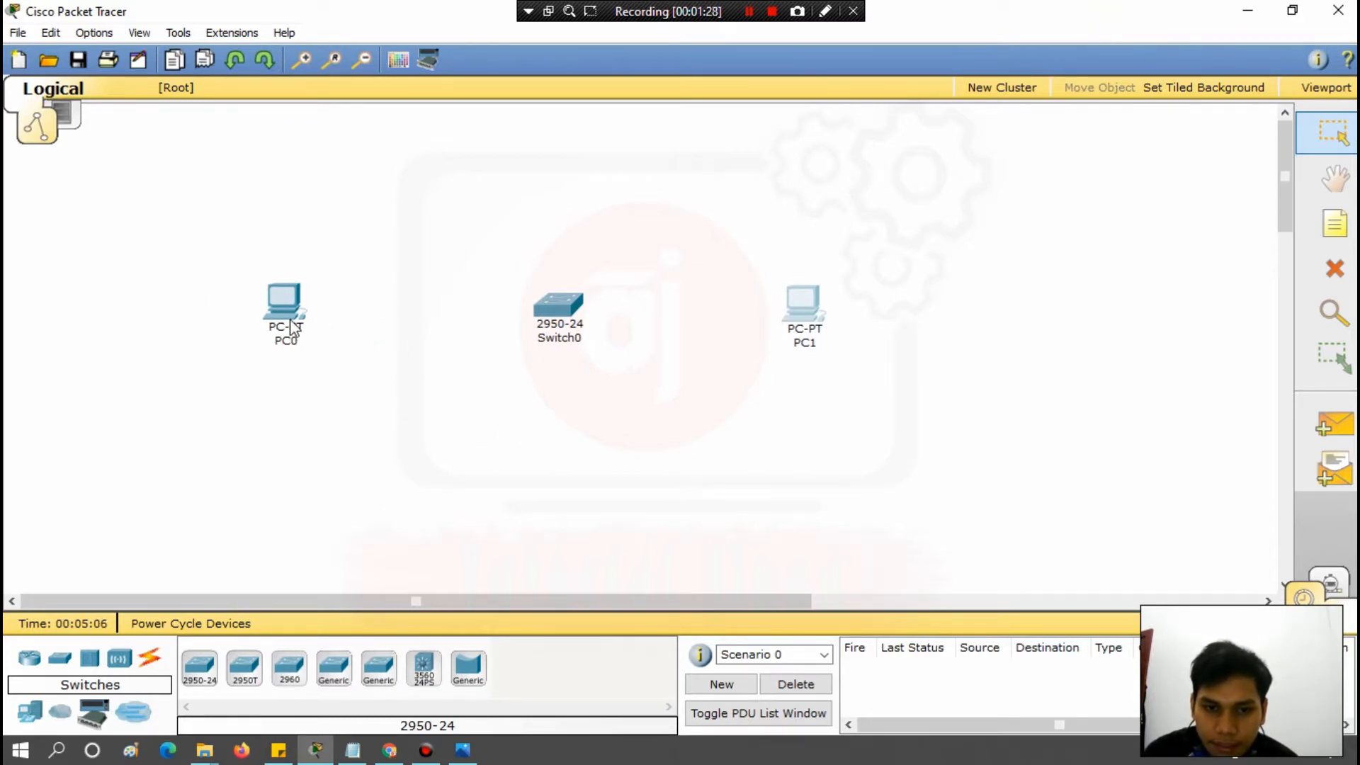
Connect PC0's FastEthernet port to FastEthernet0/1 on Switch0 with a Copper Straight-Through cable.
mouse_move(293, 347)
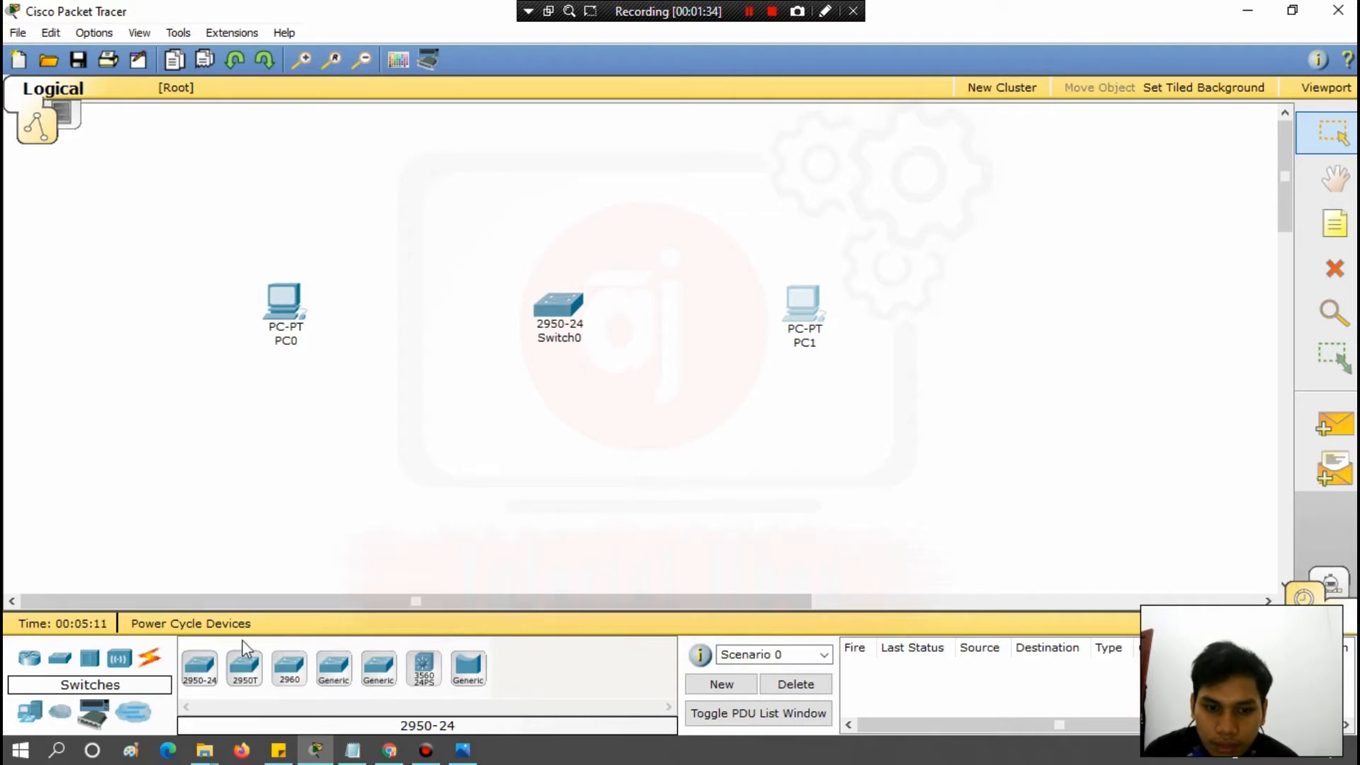
left_click(150, 660)
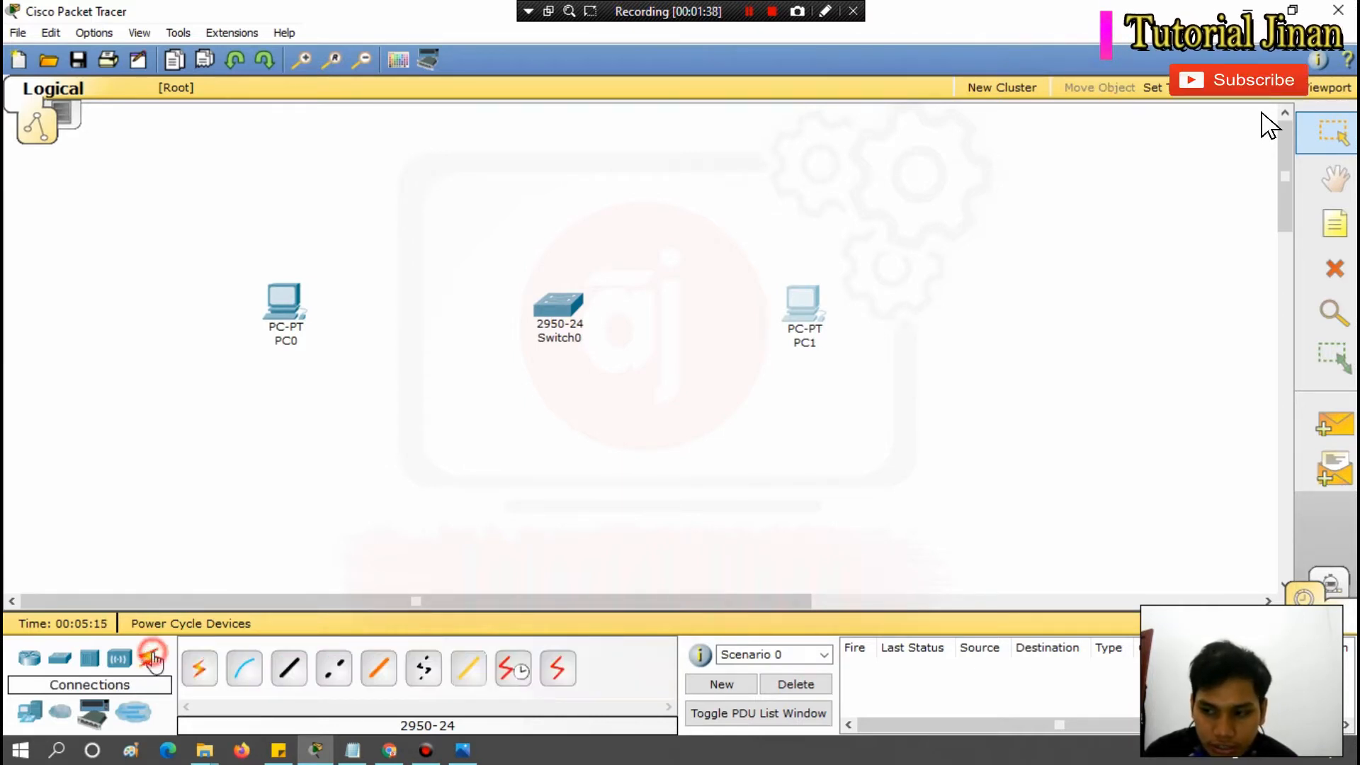
left_click(294, 674)
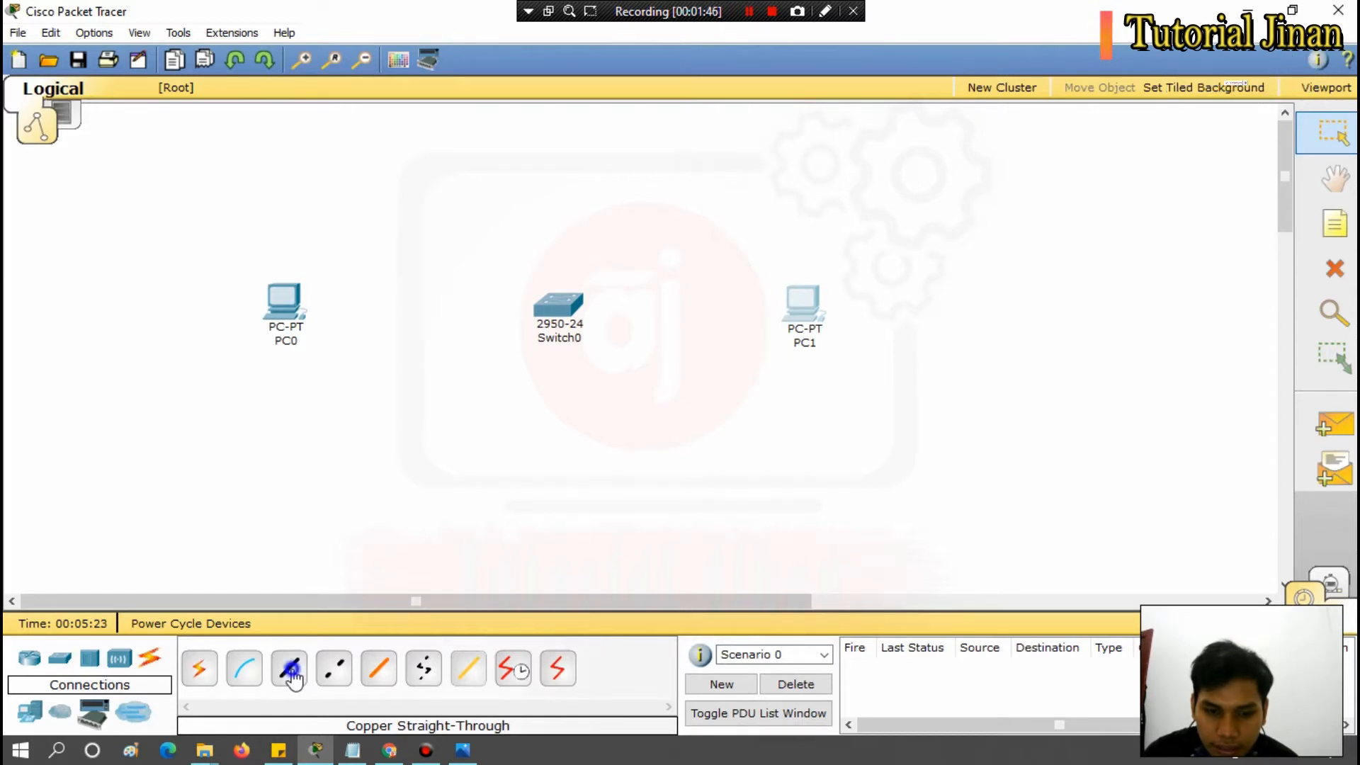
left_click(293, 673)
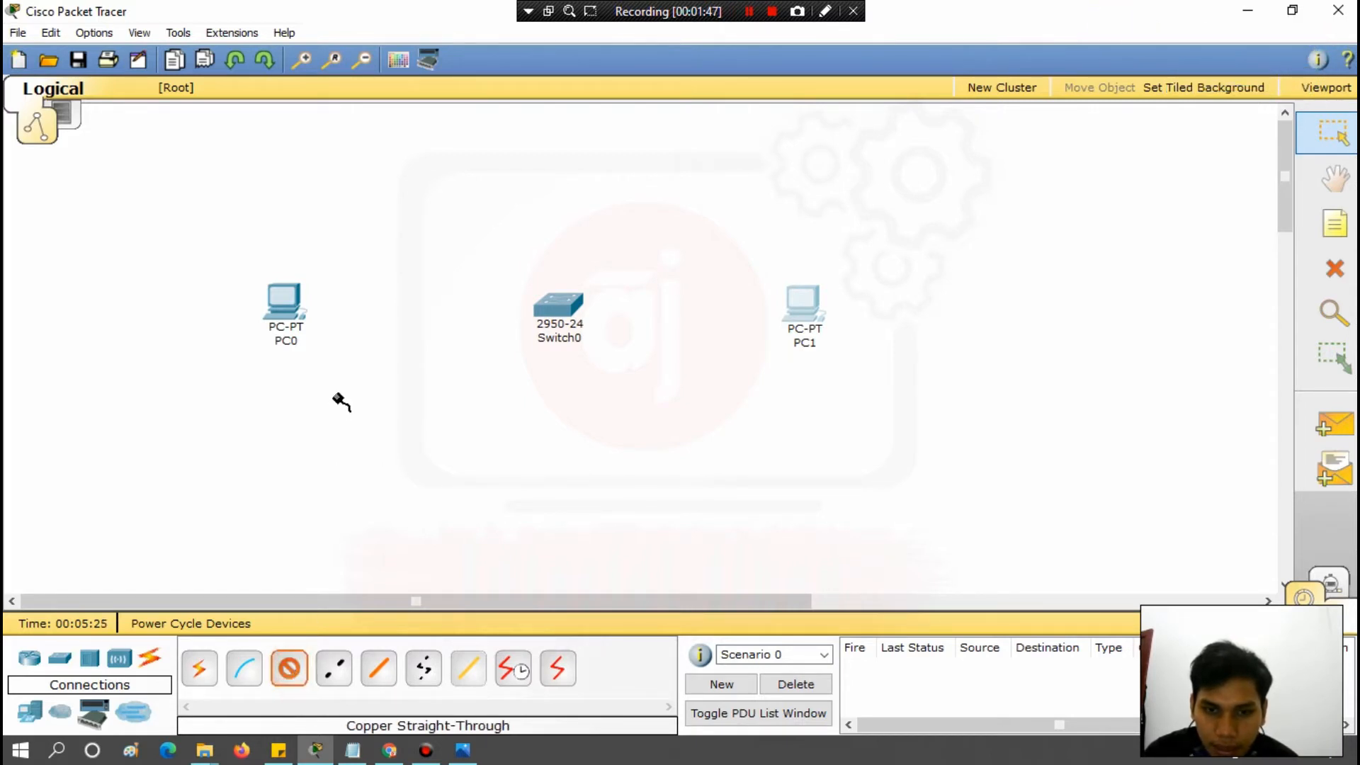
left_click(294, 310)
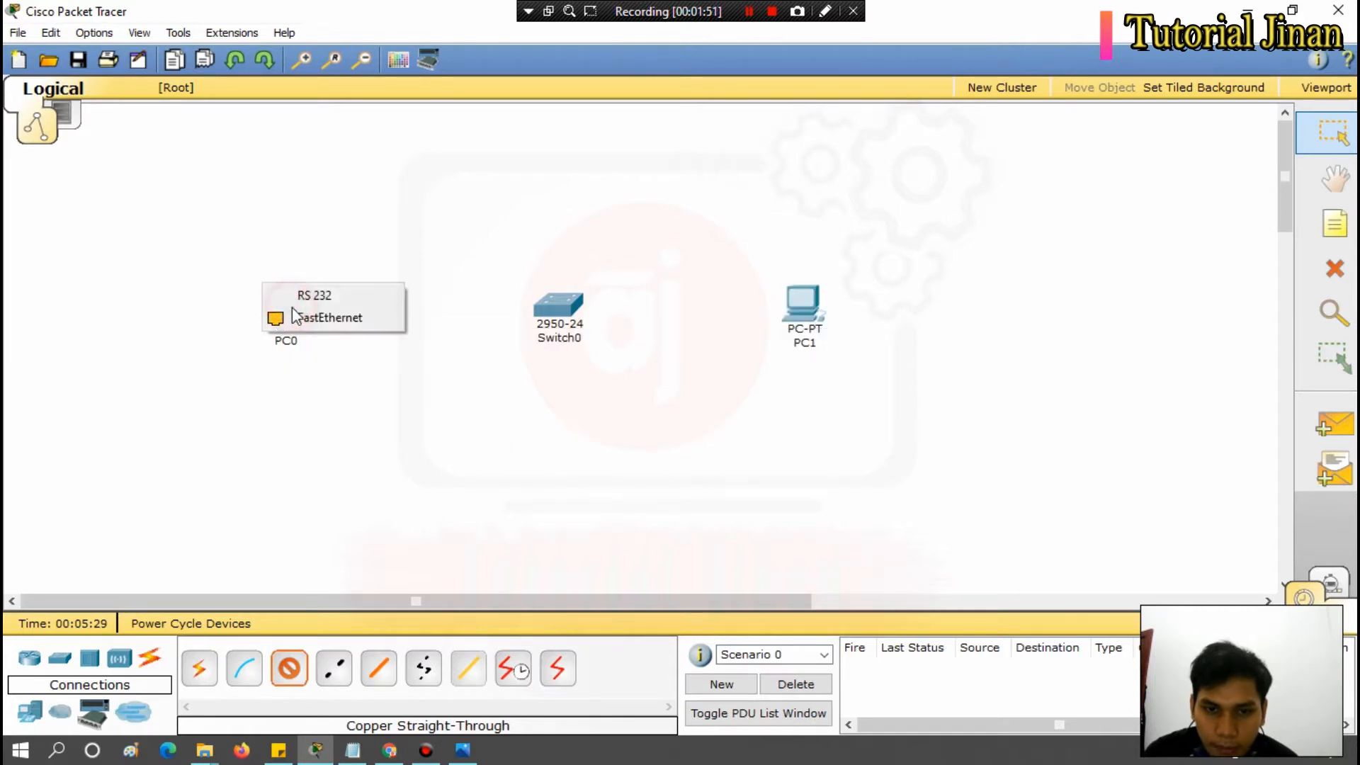
left_click(330, 319)
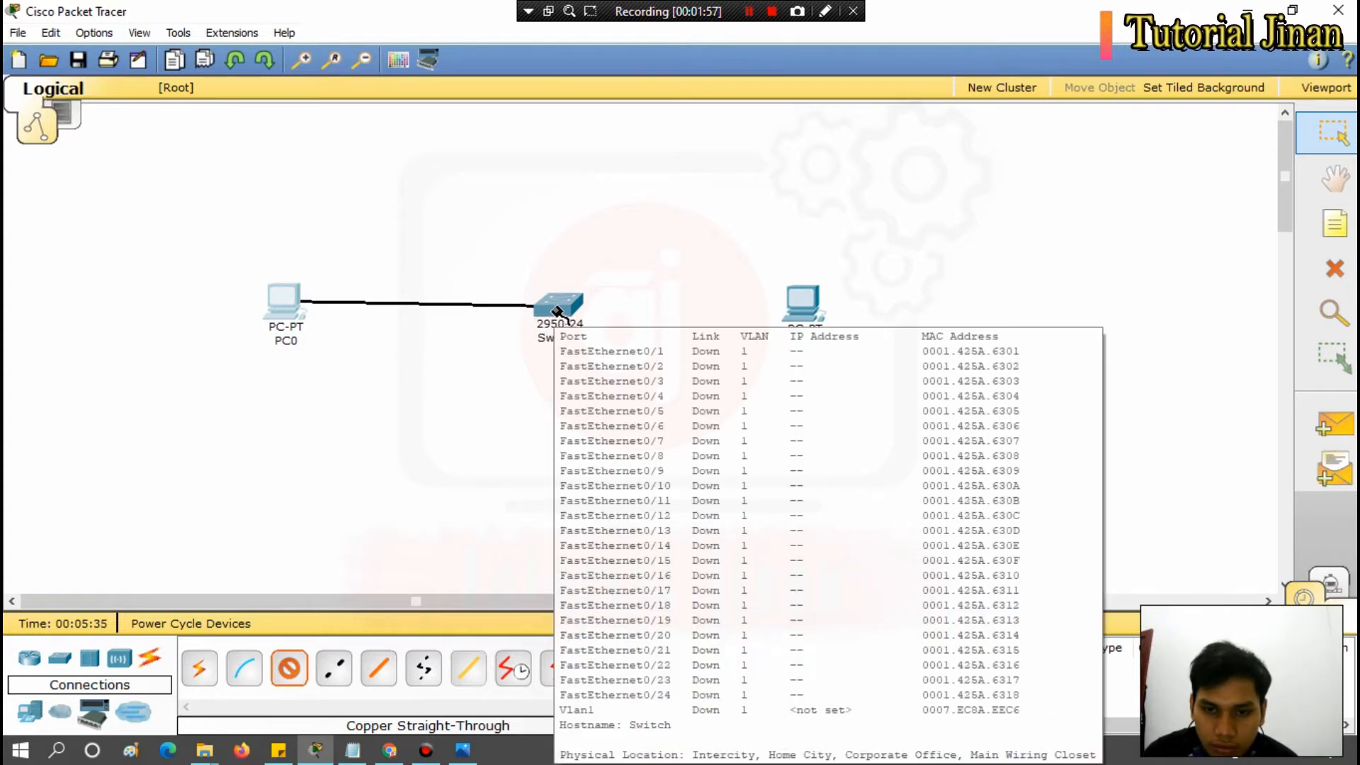
left_click(558, 311)
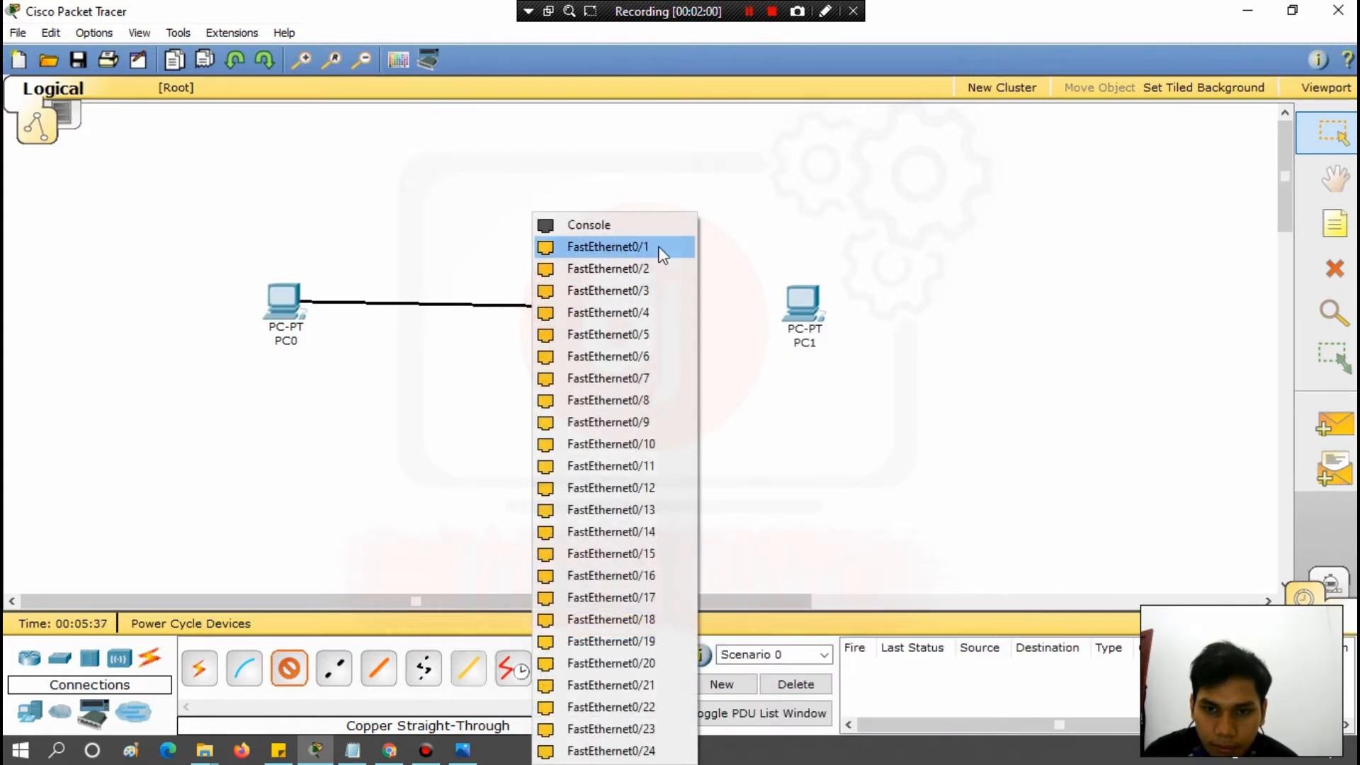
left_click(633, 245)
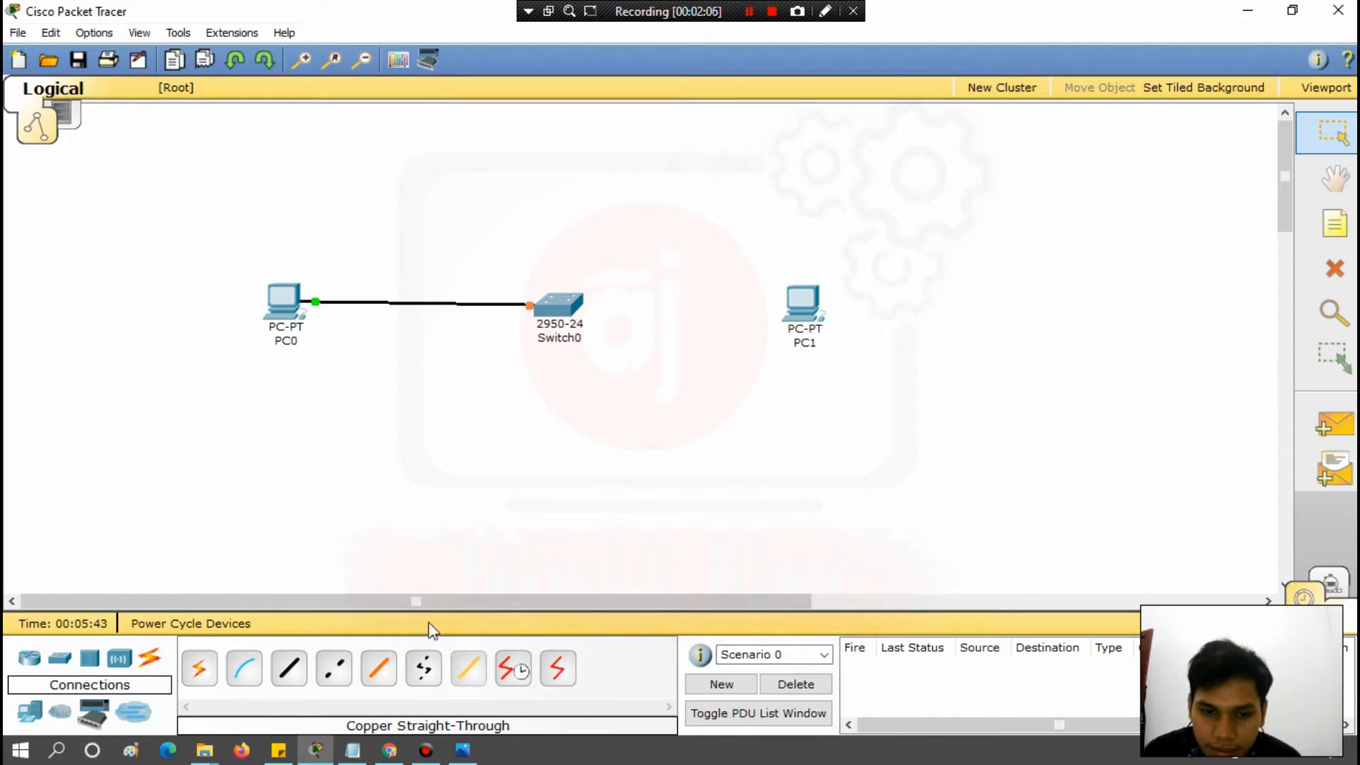
Connect FastEthernet0/2 on Switch0 to PC1's FastEthernet port with a Copper Straight-Through cable.
left_click(291, 673)
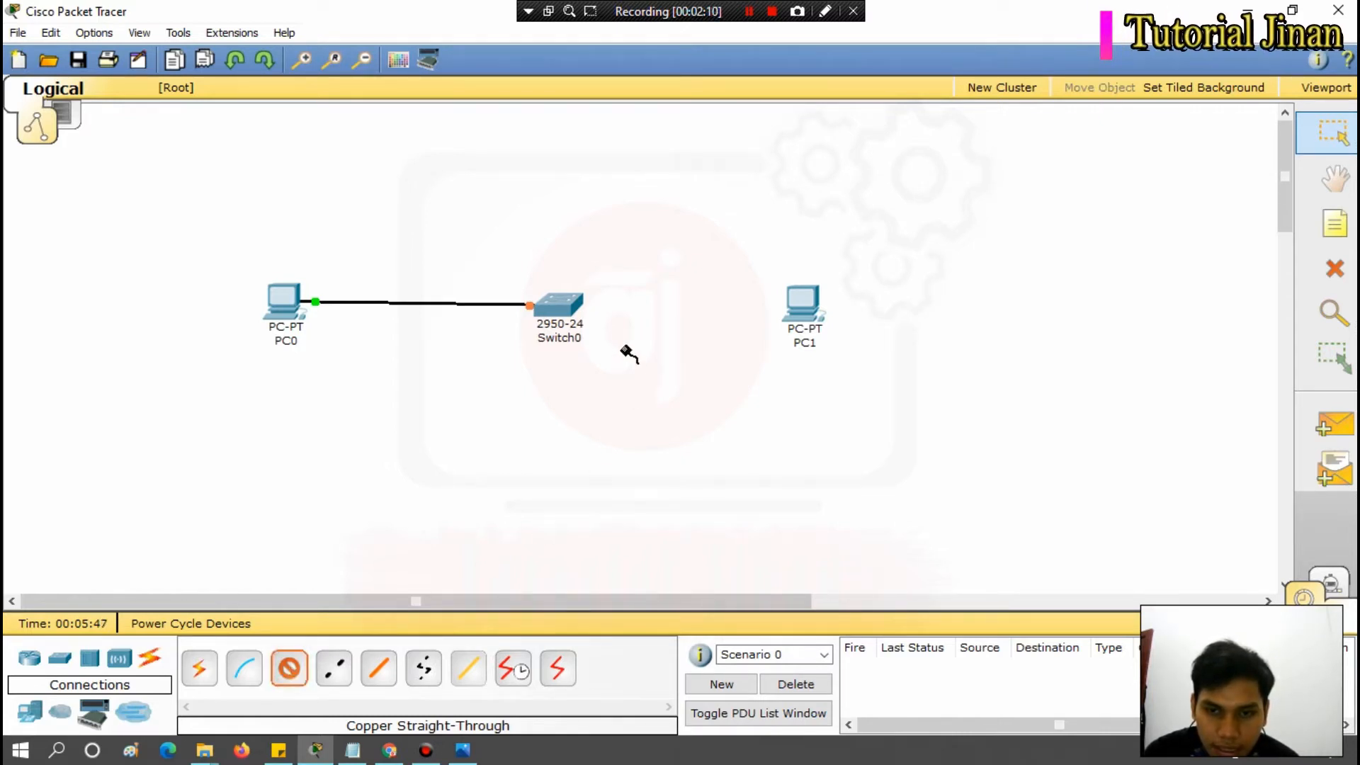
left_click(574, 306)
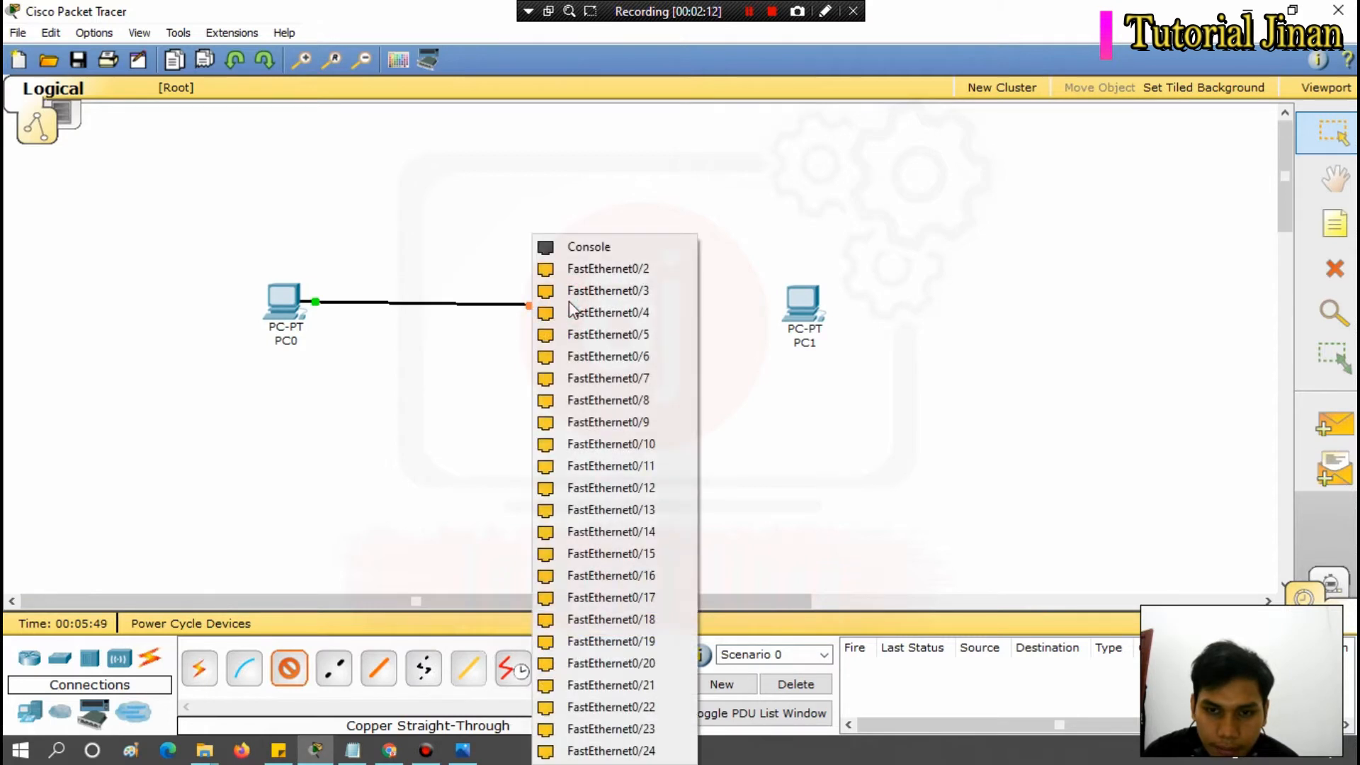
left_click(605, 270)
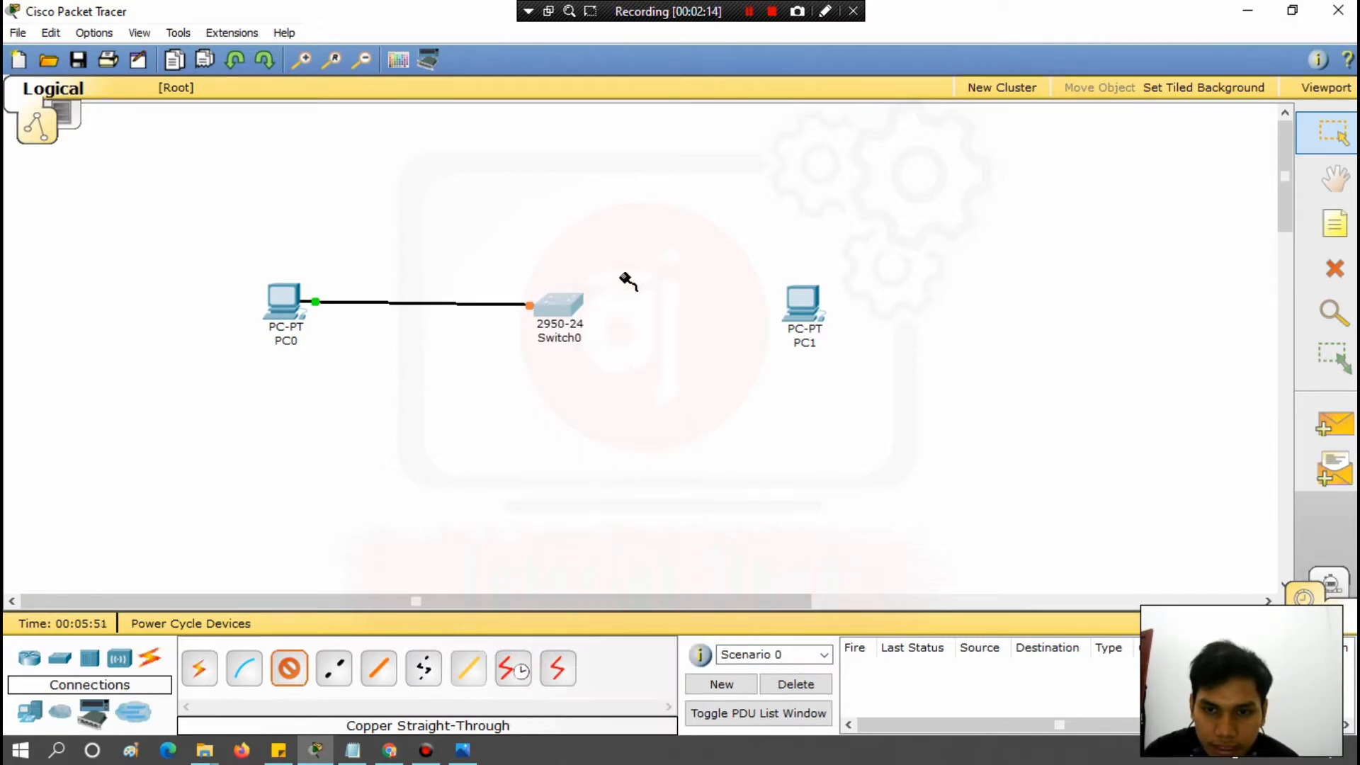
left_click(801, 312)
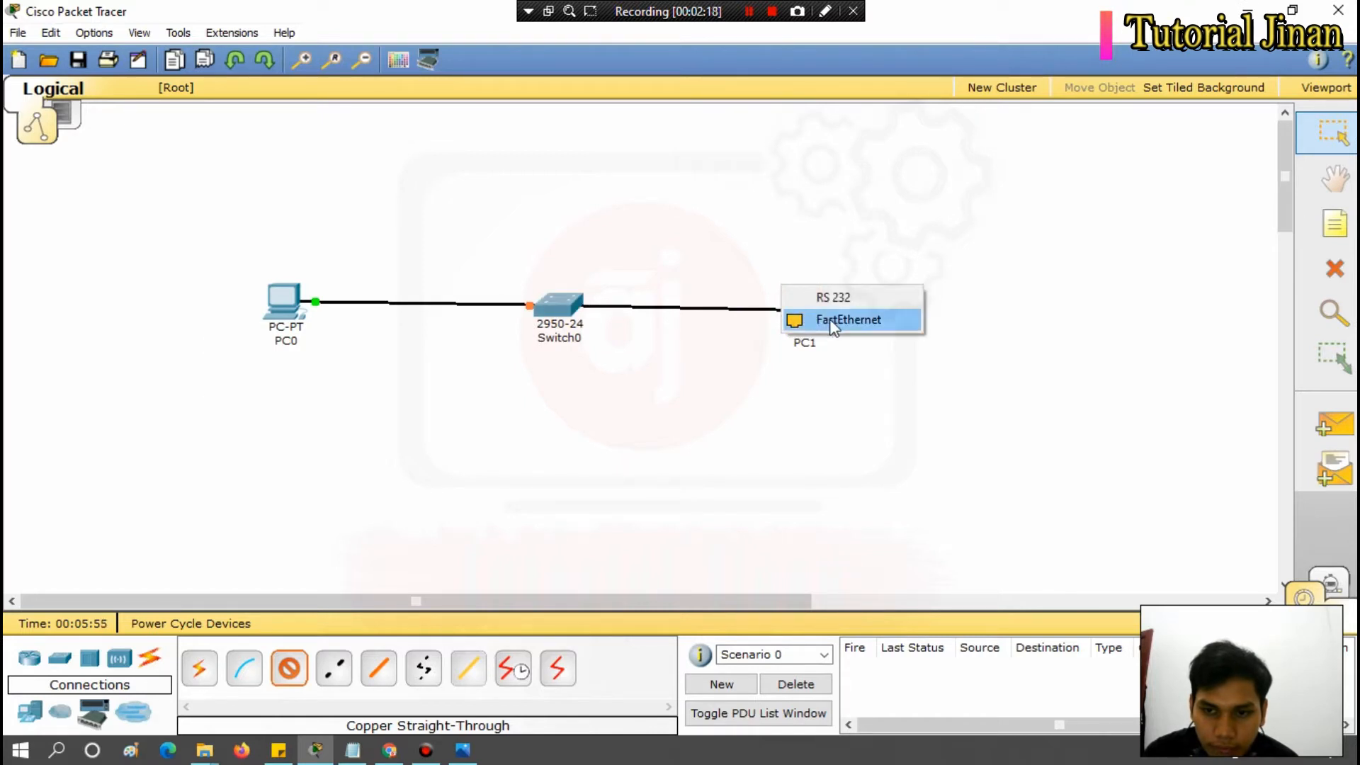
left_click(830, 319)
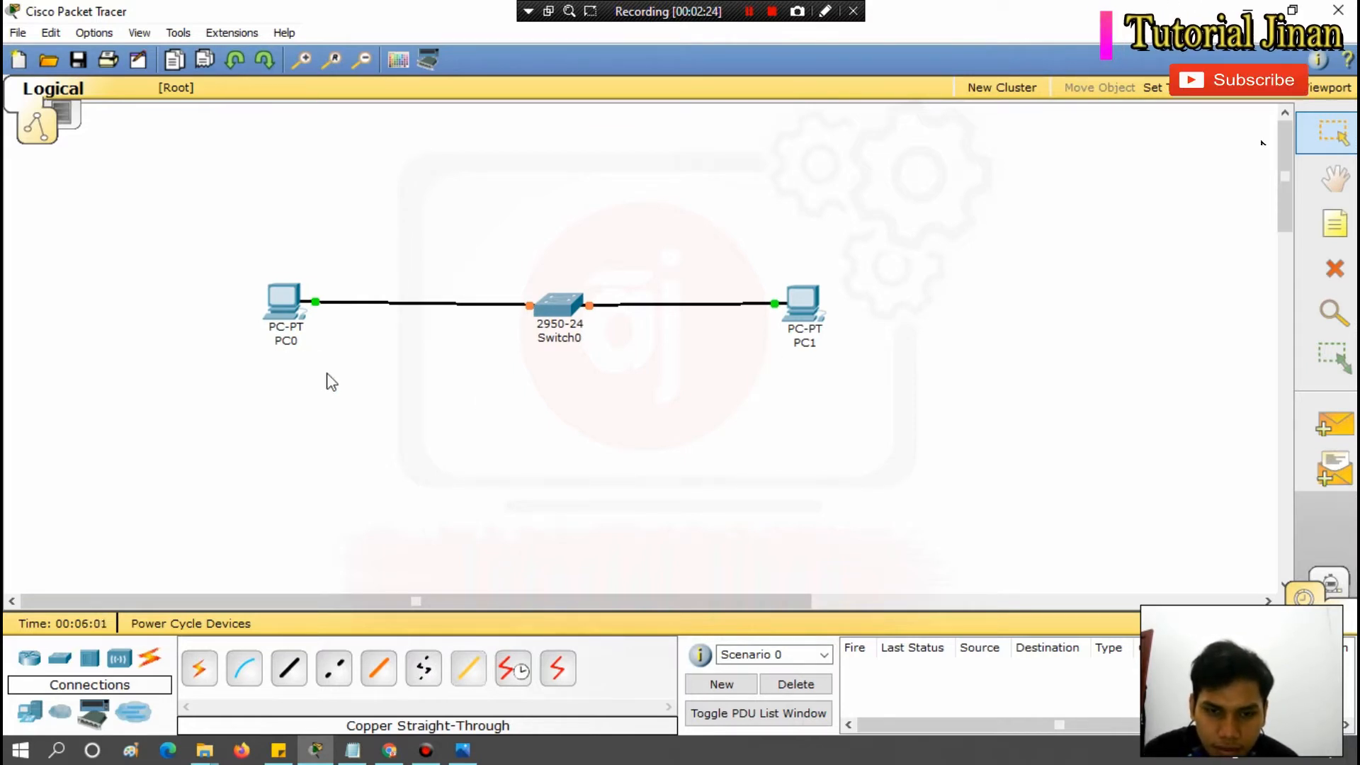
mouse_move(795, 354)
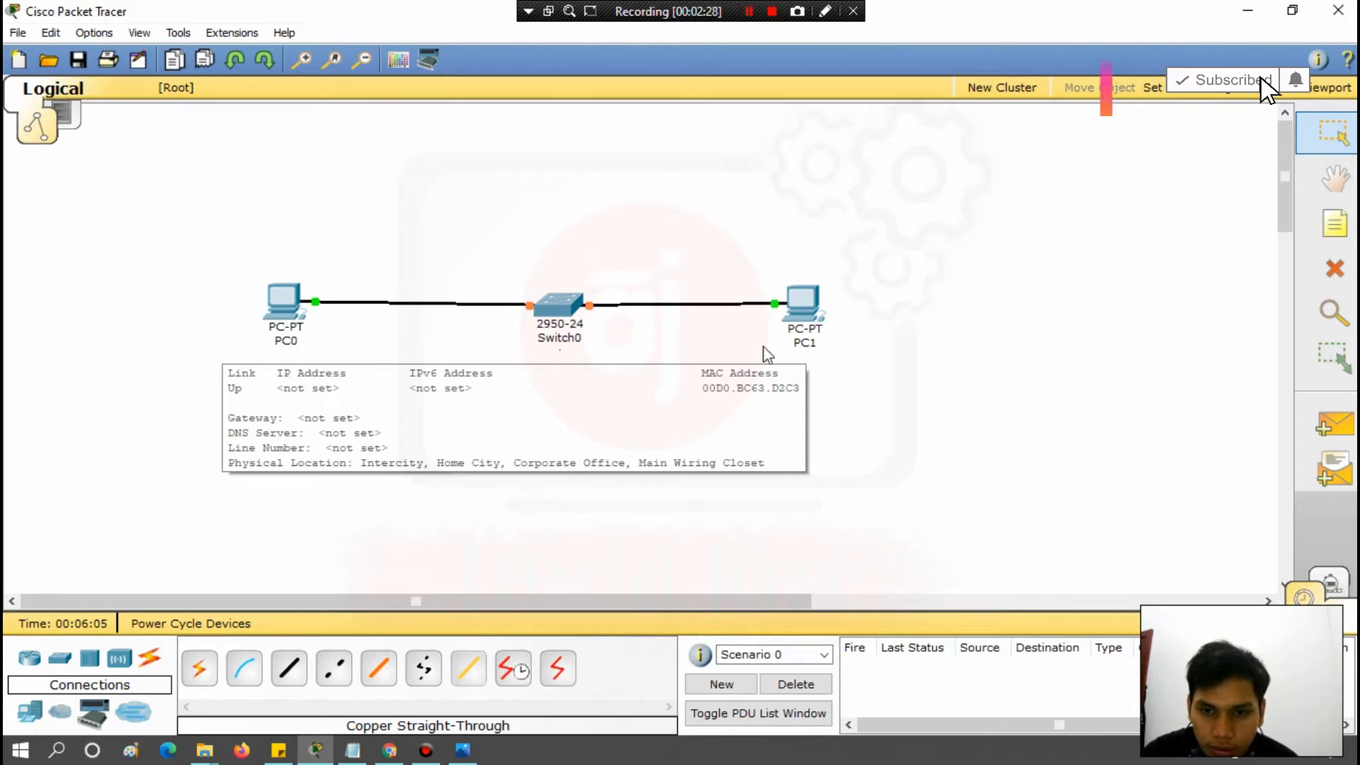
left_click(910, 449)
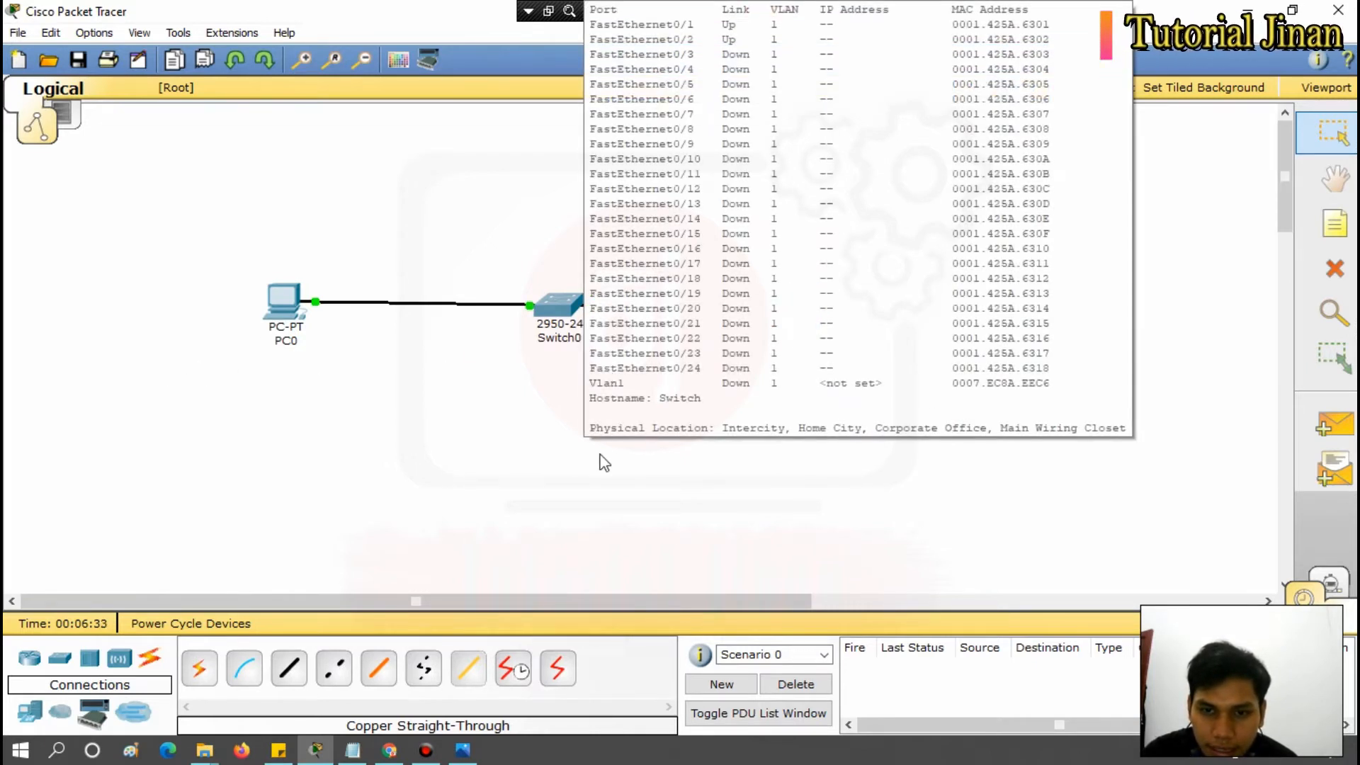
left_click(420, 489)
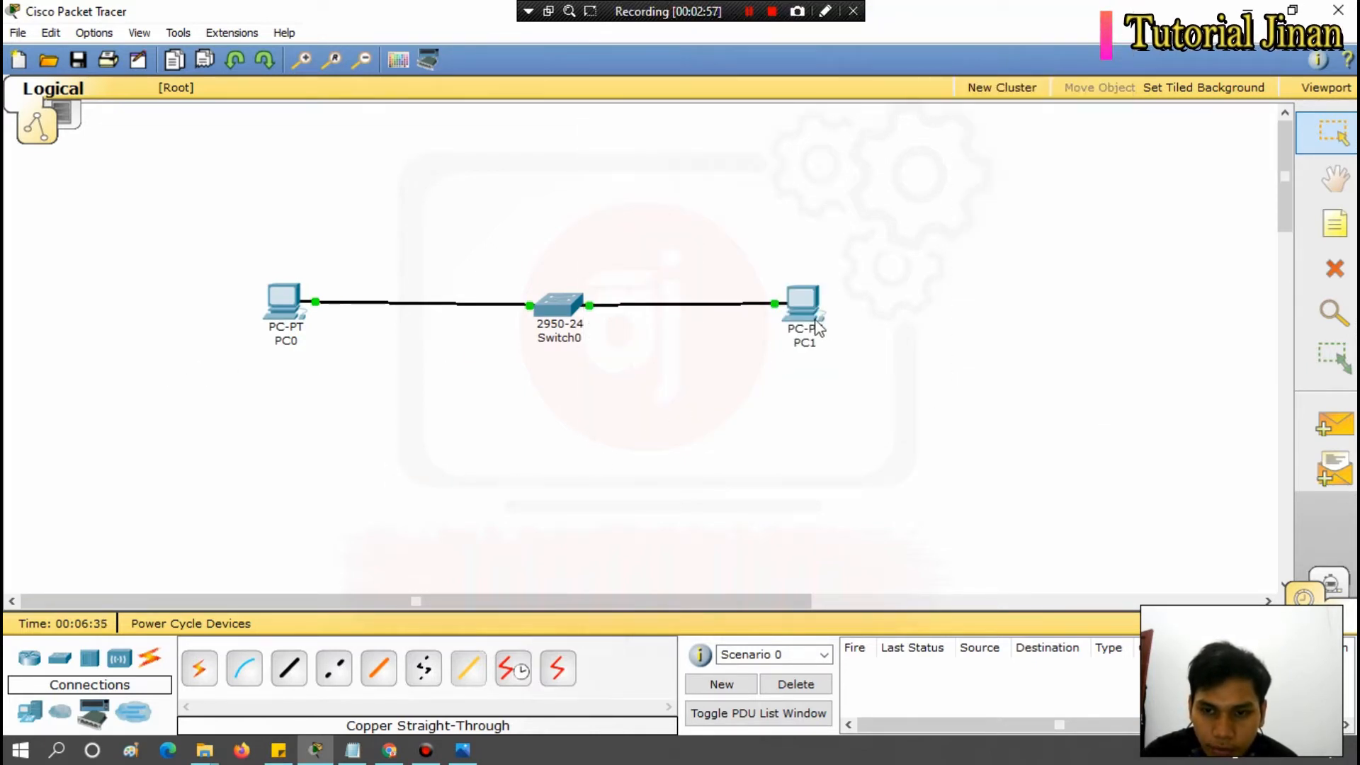
mouse_move(818, 326)
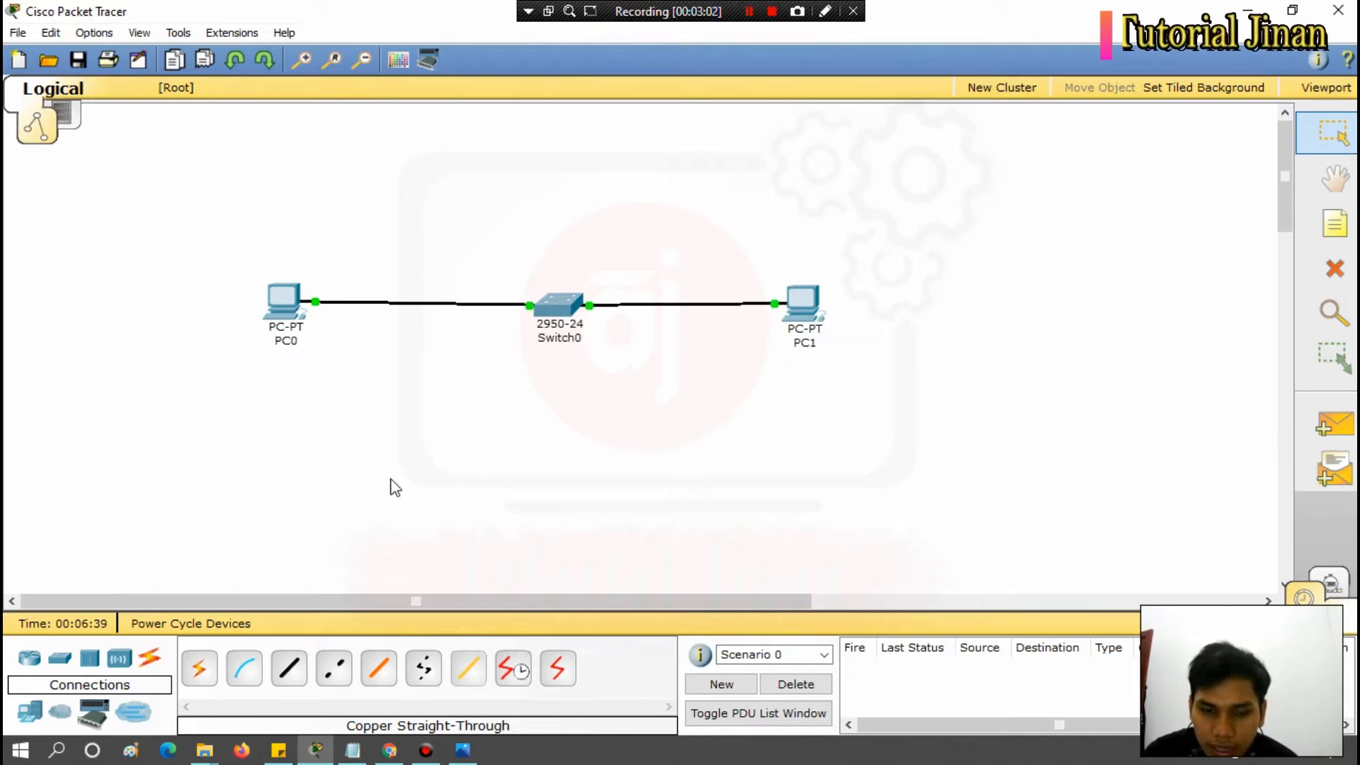
Open PC0's IP configuration, try DHCP addressing and set it back to Static.
left_click(284, 313)
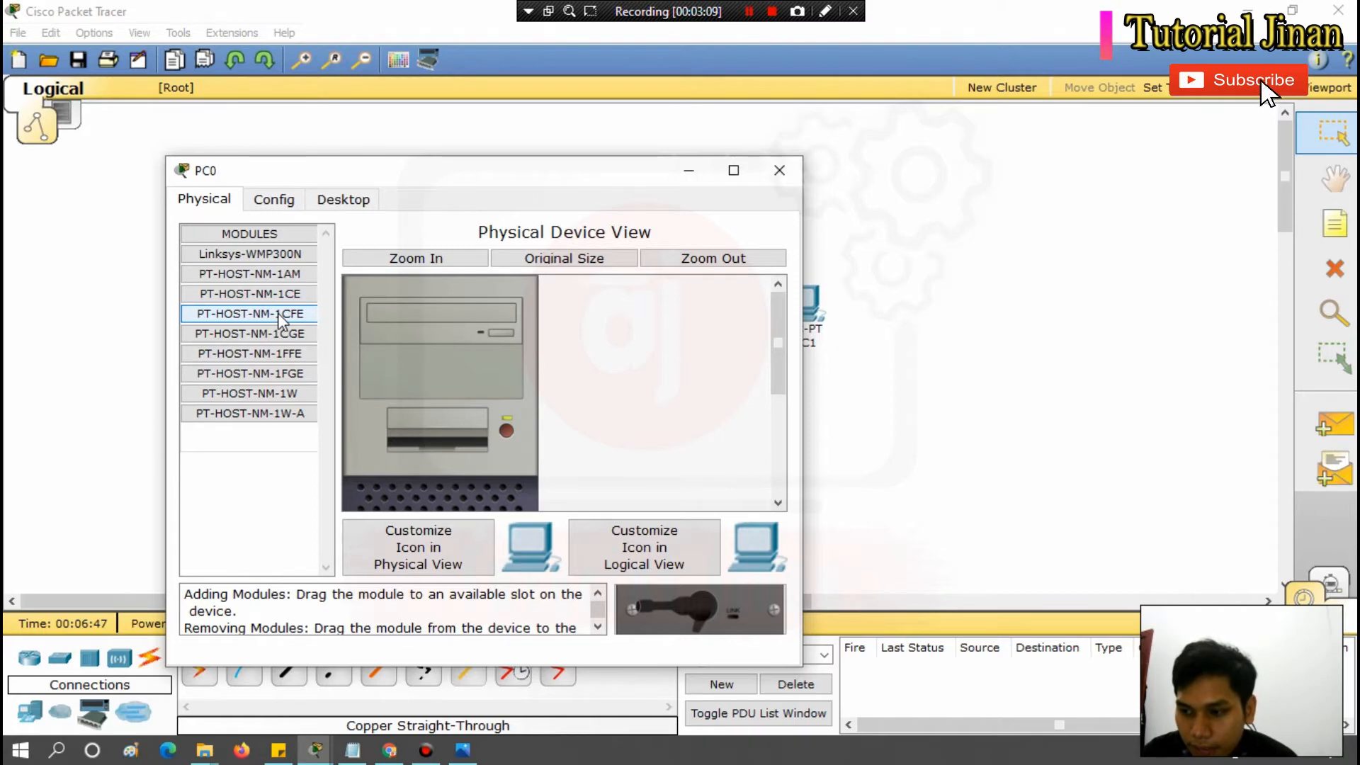
left_click(779, 170)
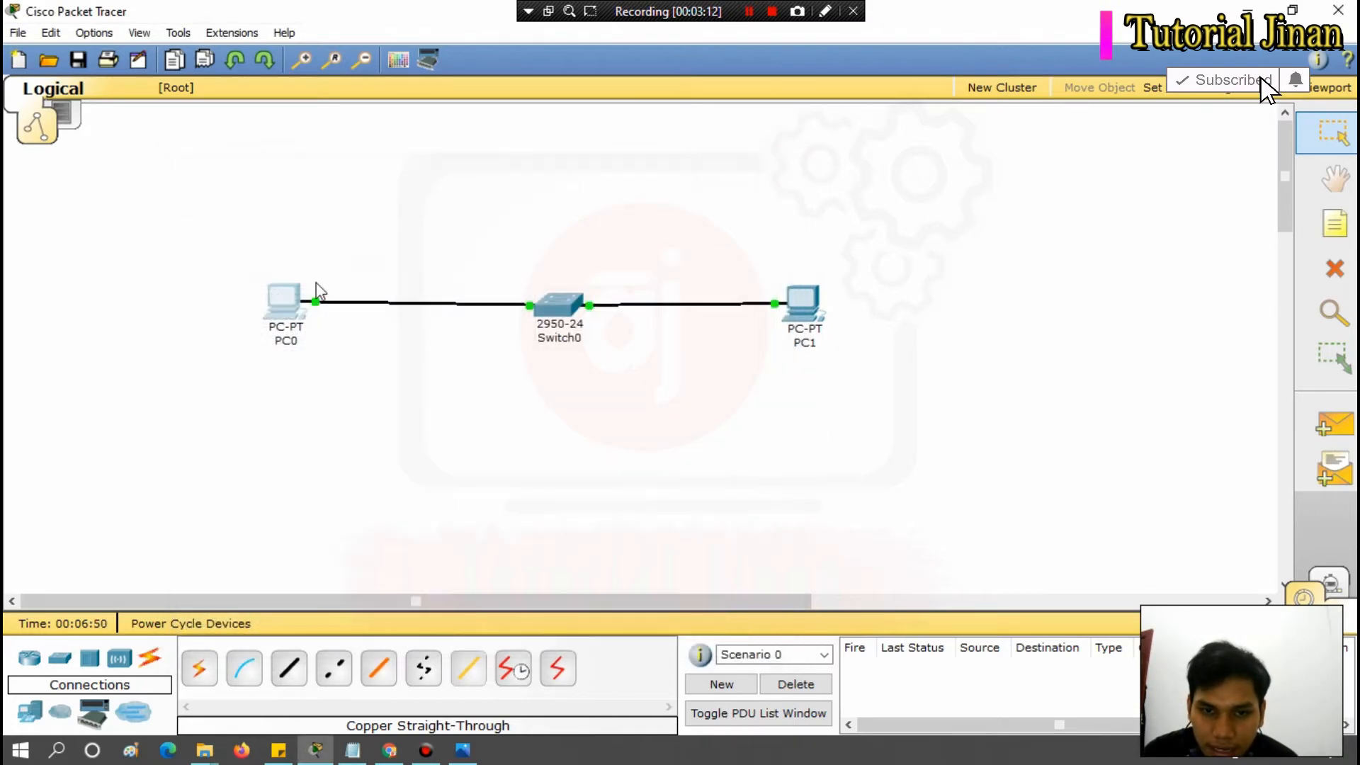
left_click(285, 311)
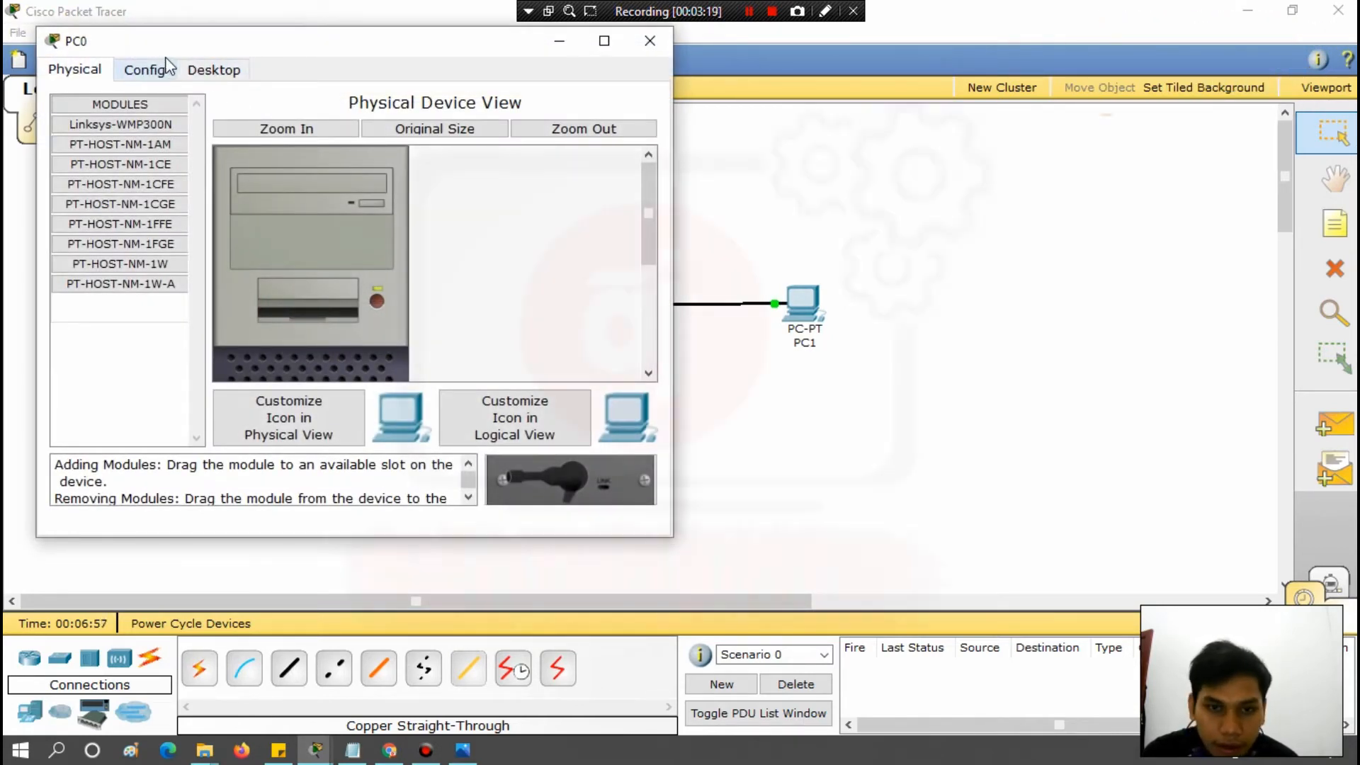
left_click(209, 73)
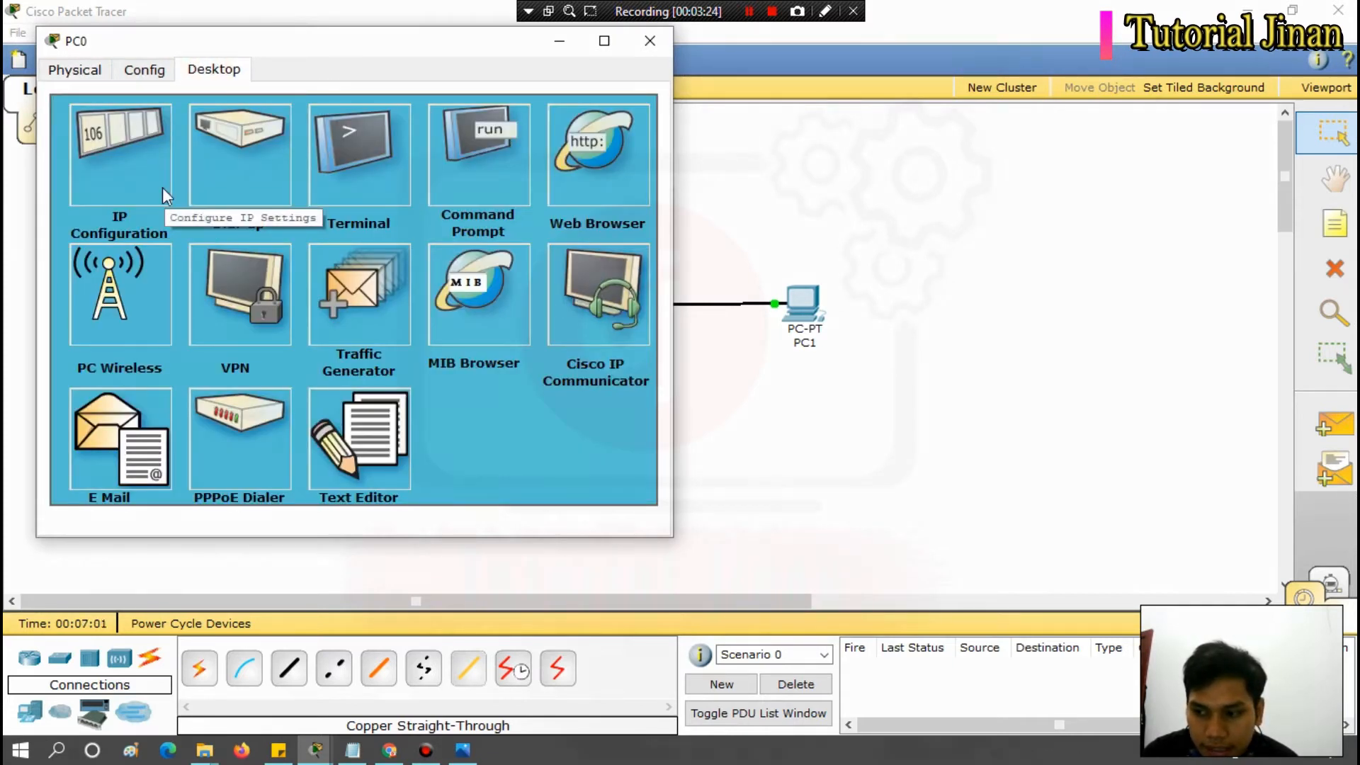
left_click(104, 173)
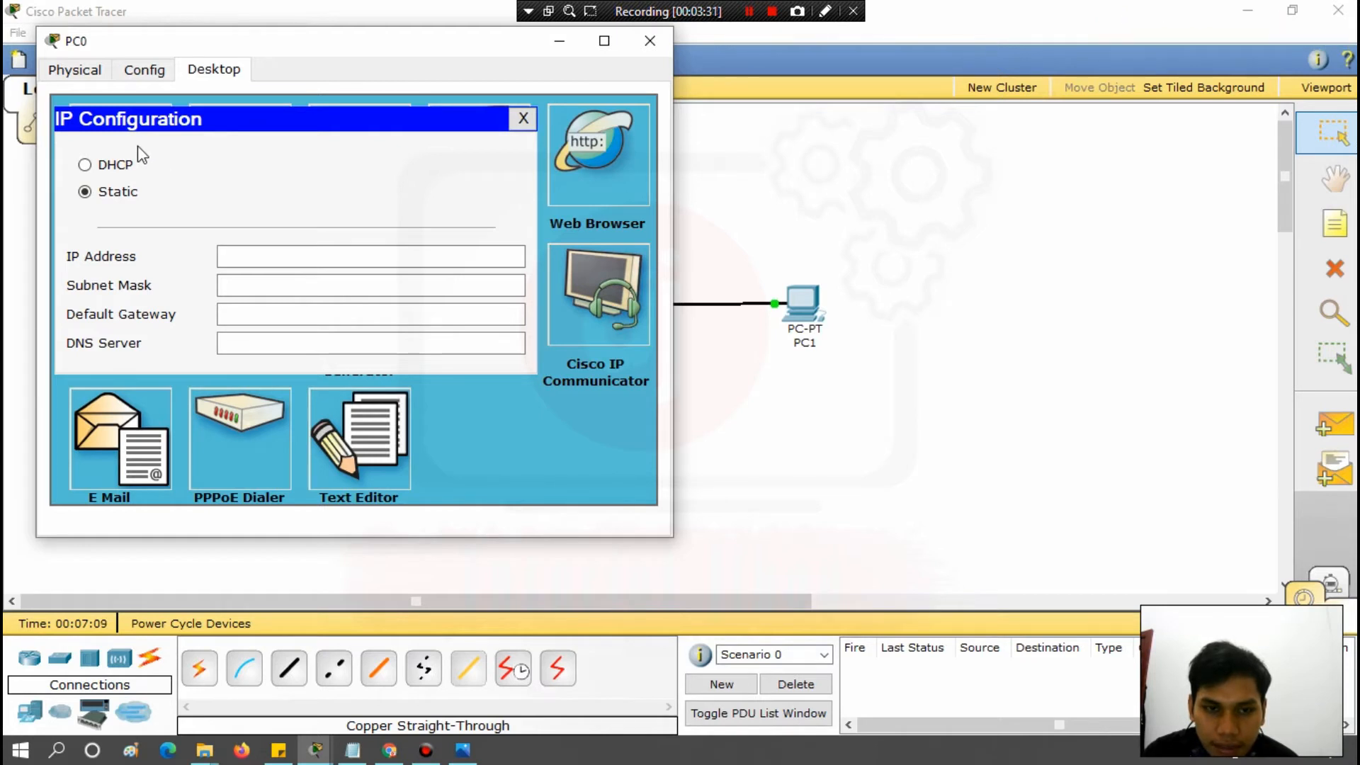
left_click(86, 164)
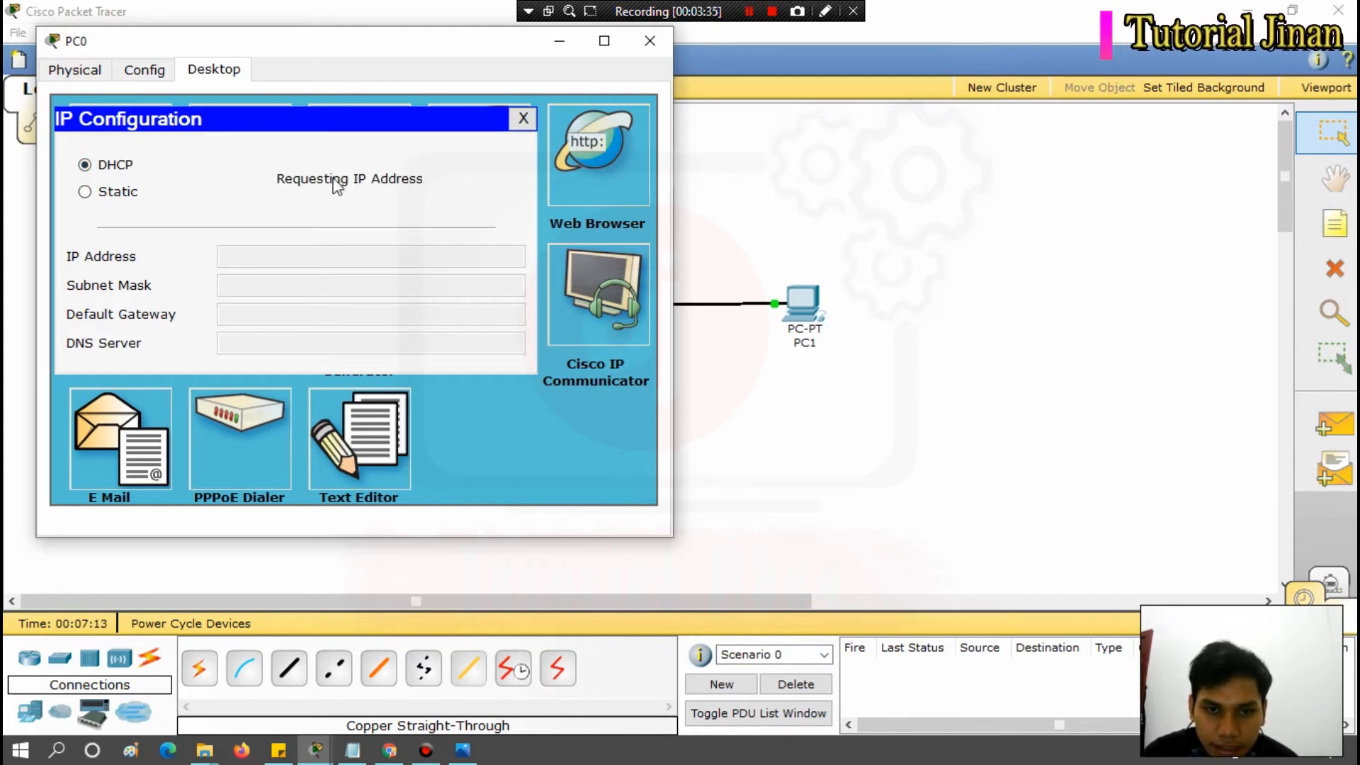
left_click(85, 192)
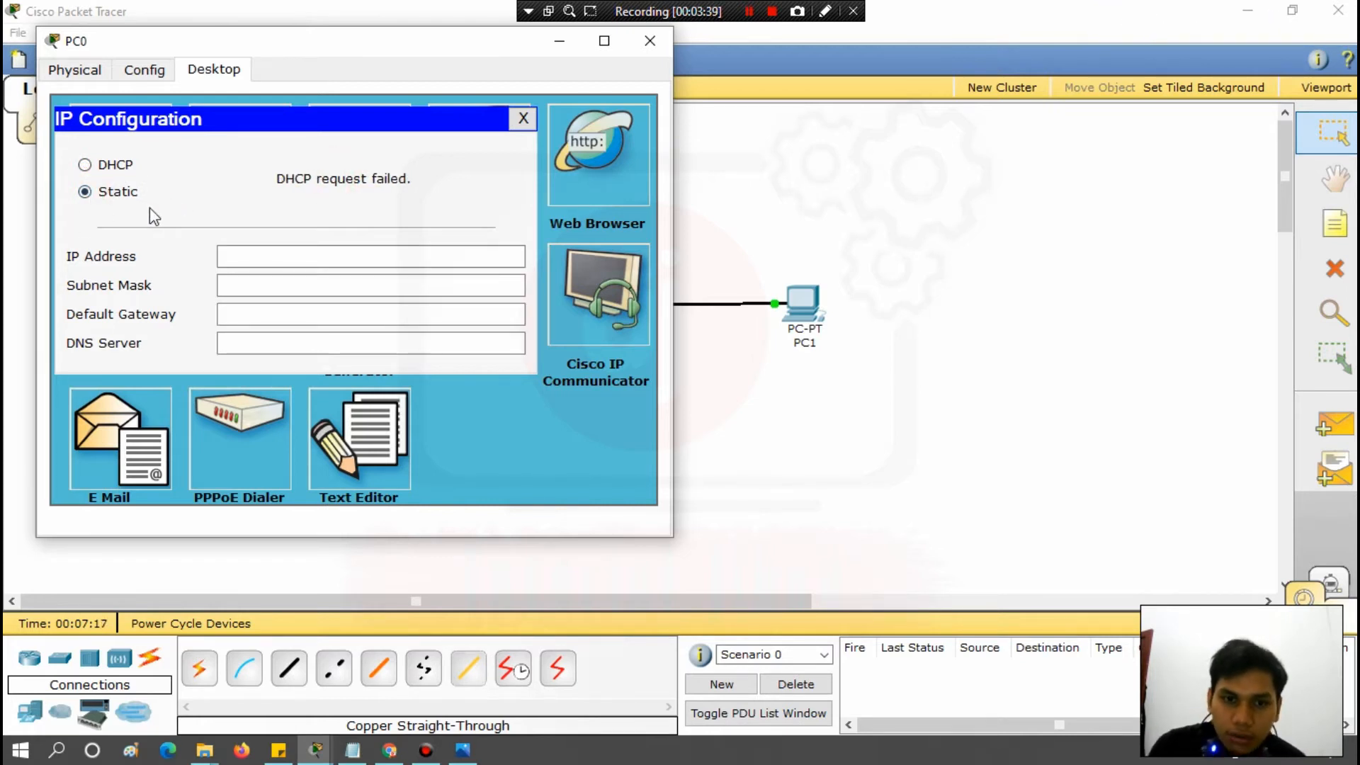
Give PC0 the static IP address 192.168.1.3 with subnet mask 255.255.255.0 and close its device window.
left_click(245, 257)
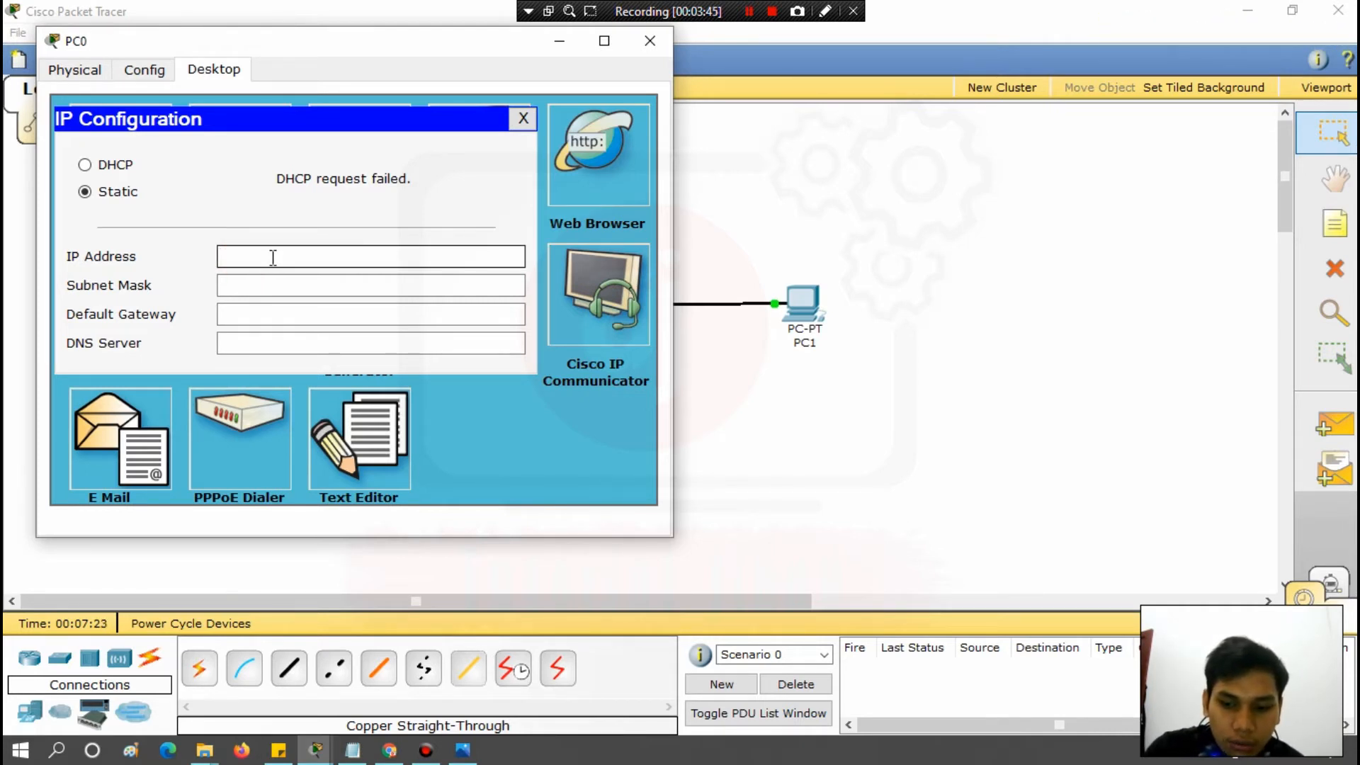
type("192.168.1")
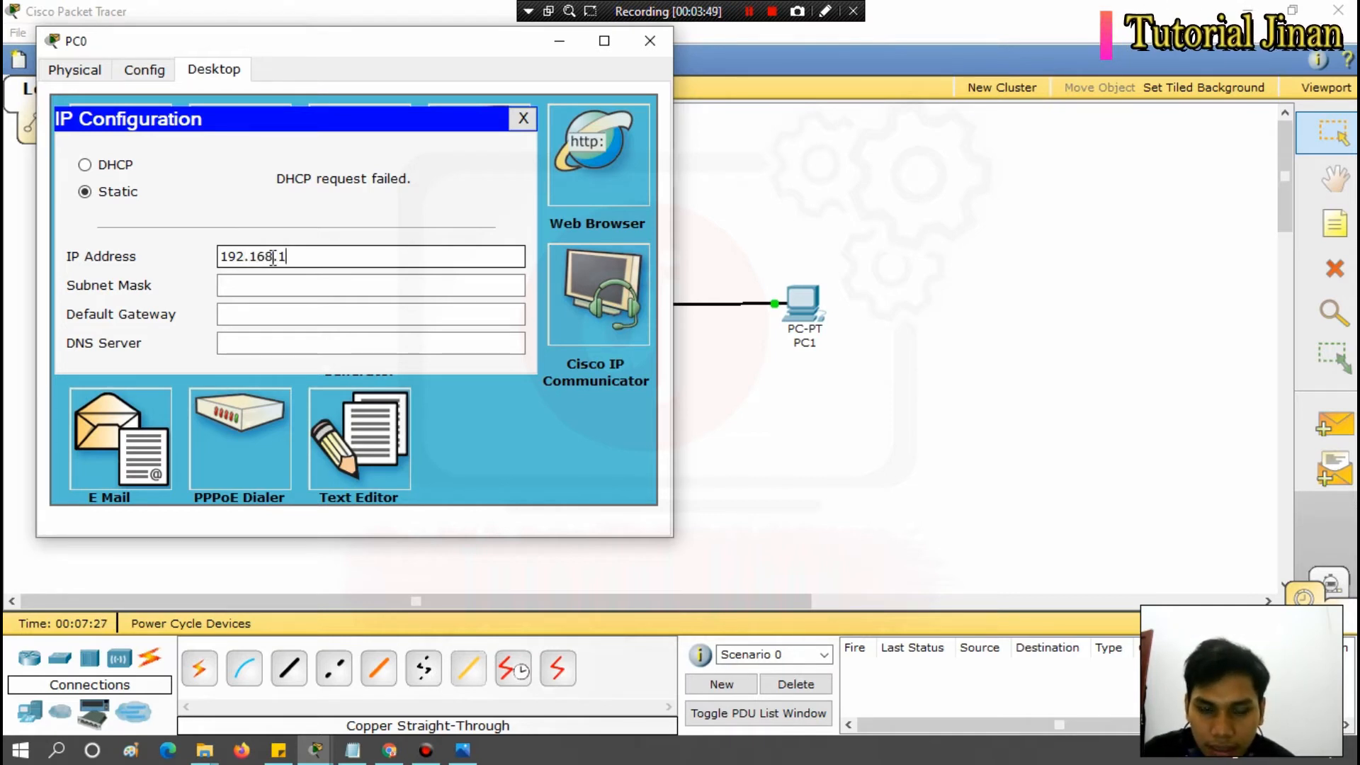
type(".3")
left_click(268, 284)
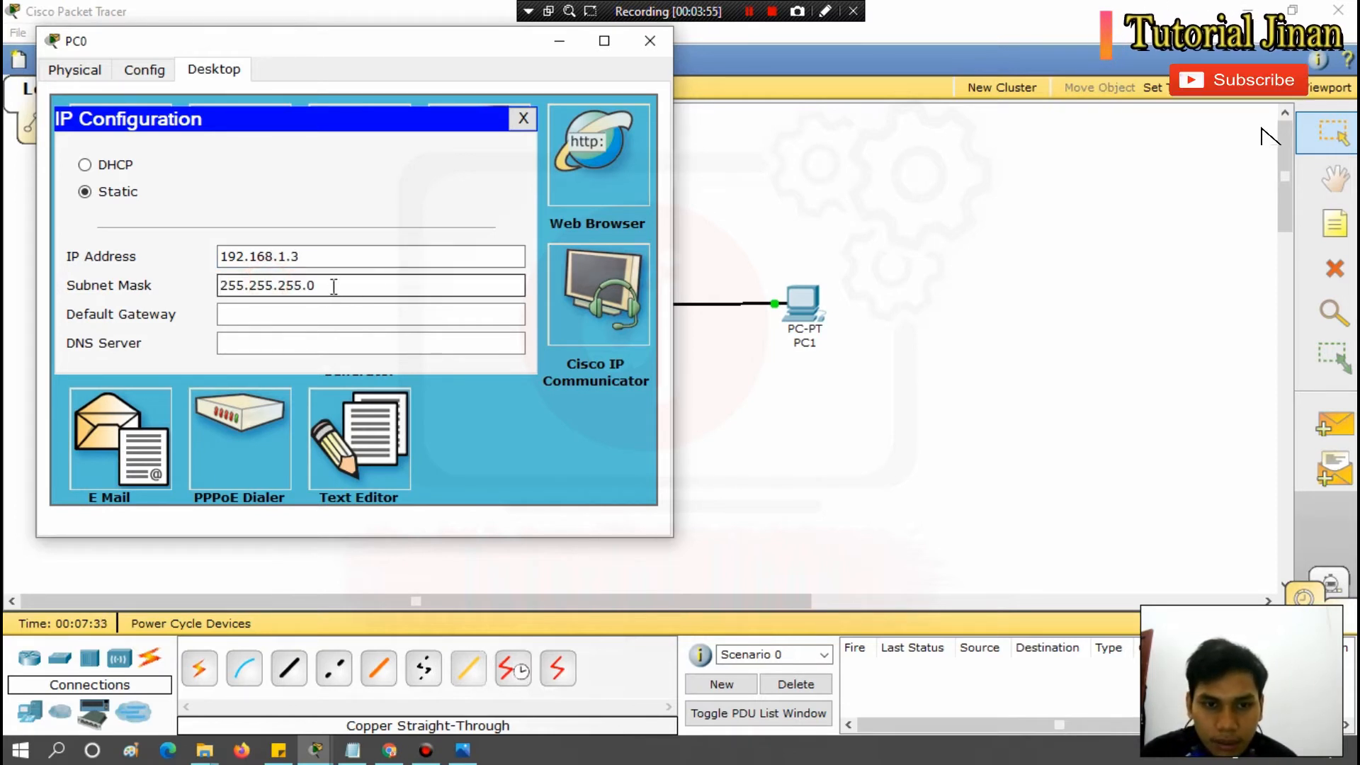
left_click(524, 119)
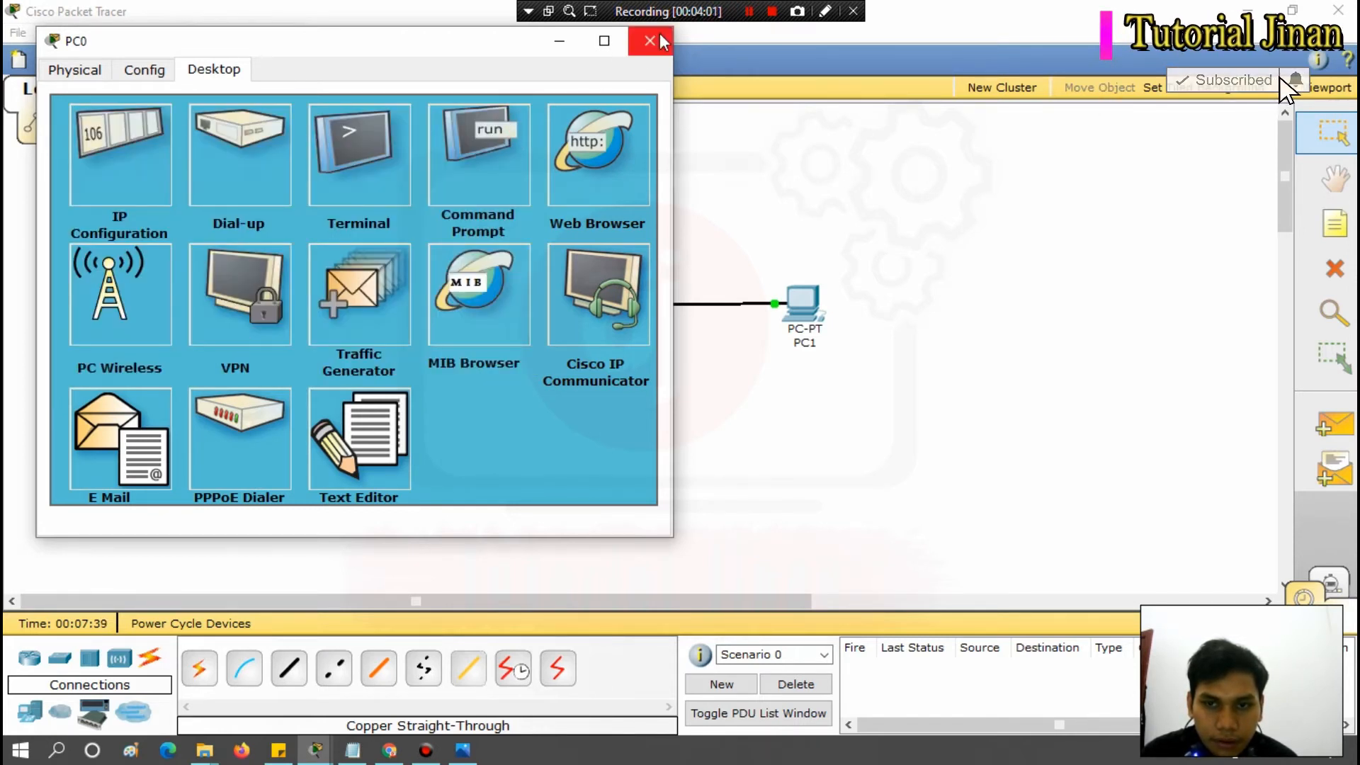
left_click(646, 42)
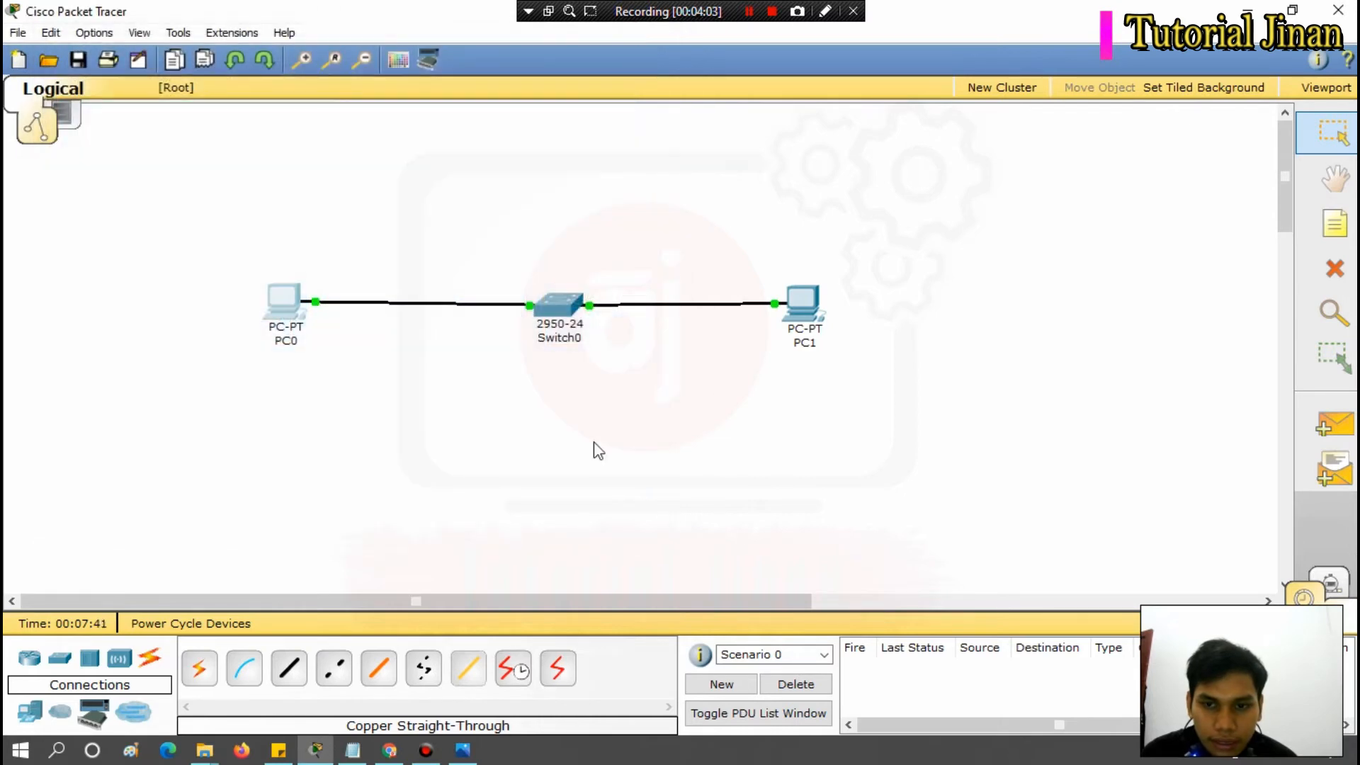
Give PC1 the static IP address 192.168.1.4 with subnet mask 255.255.255.0 and close its device window.
left_click(806, 309)
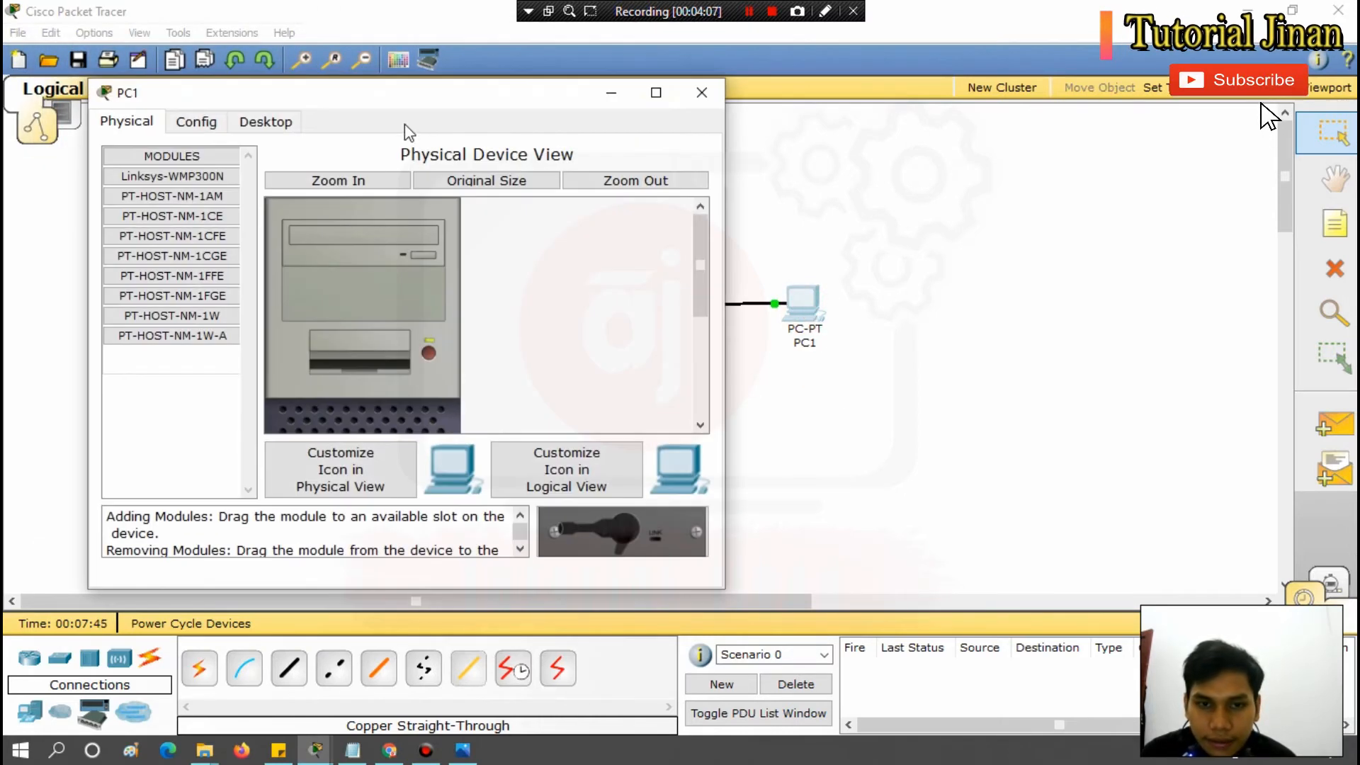
left_click(264, 125)
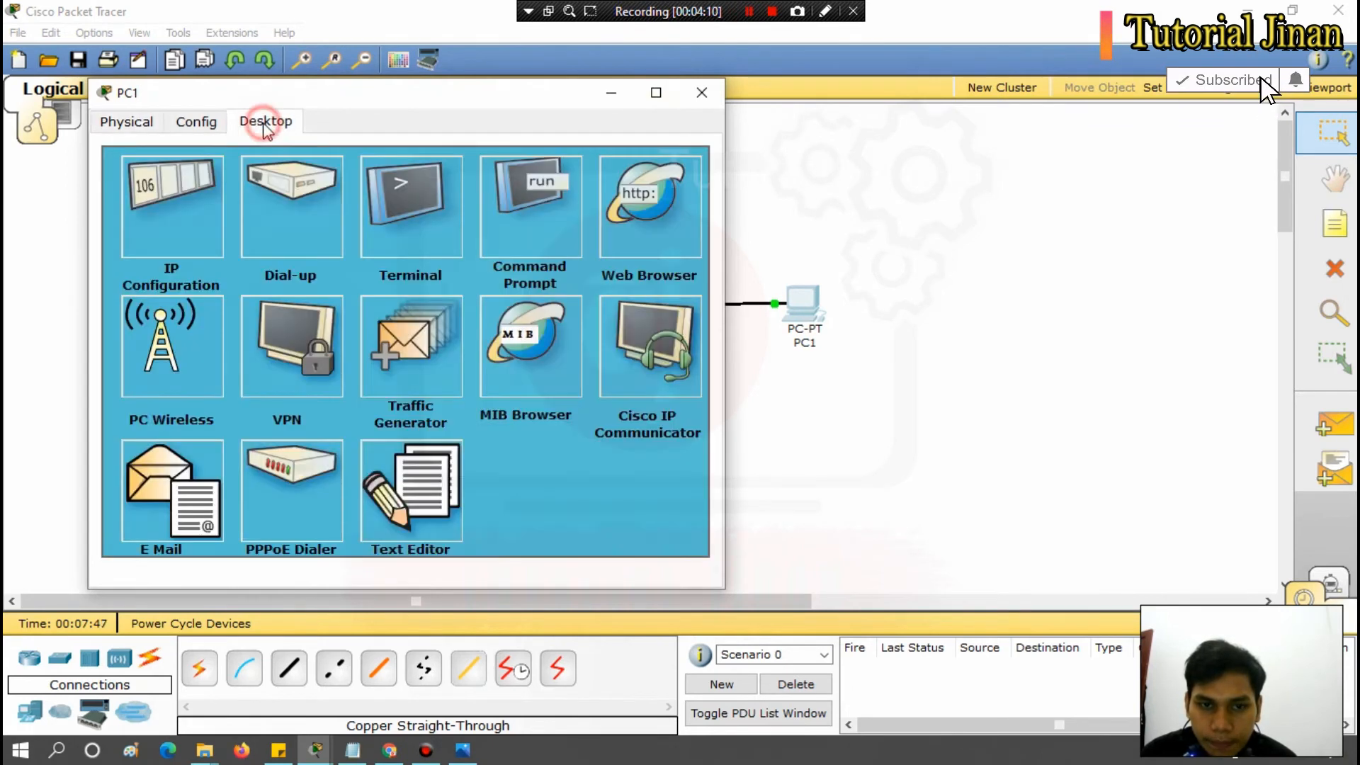
left_click(182, 225)
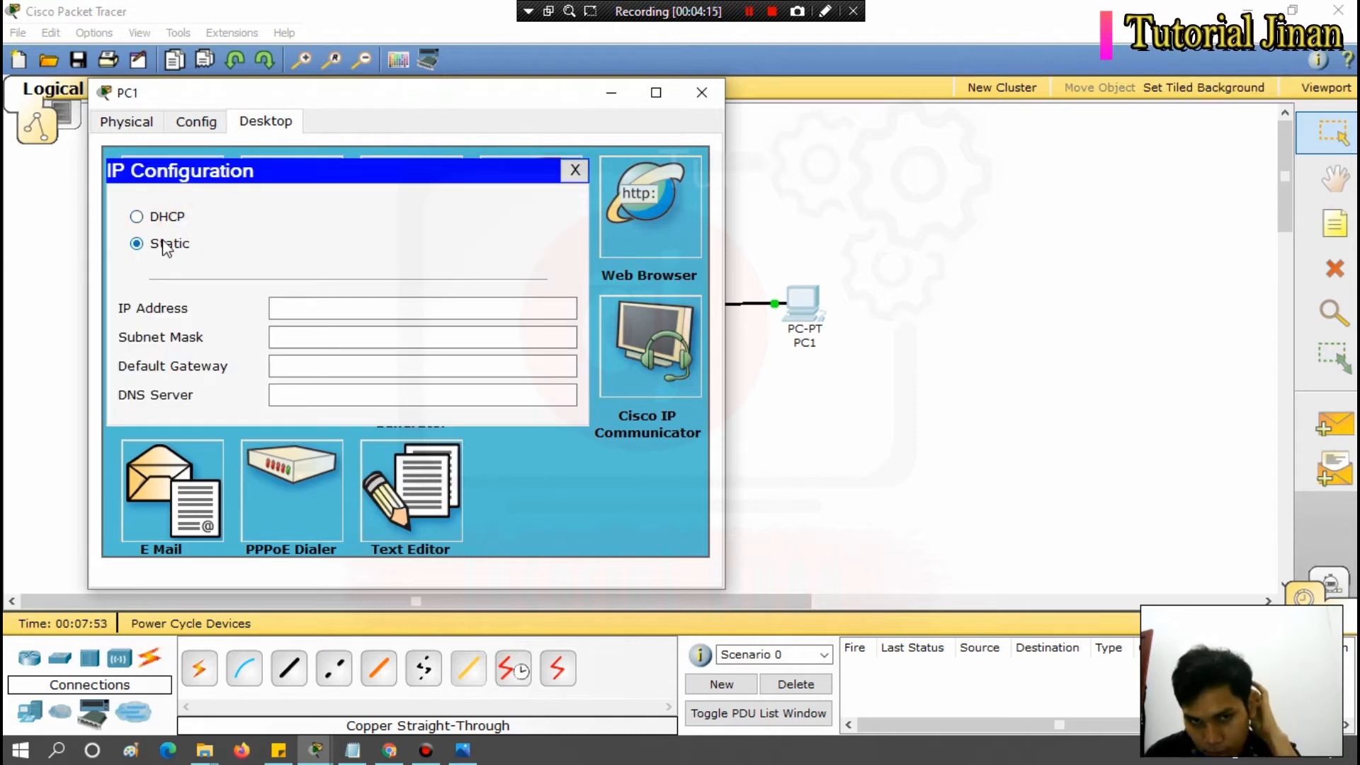
left_click(290, 306)
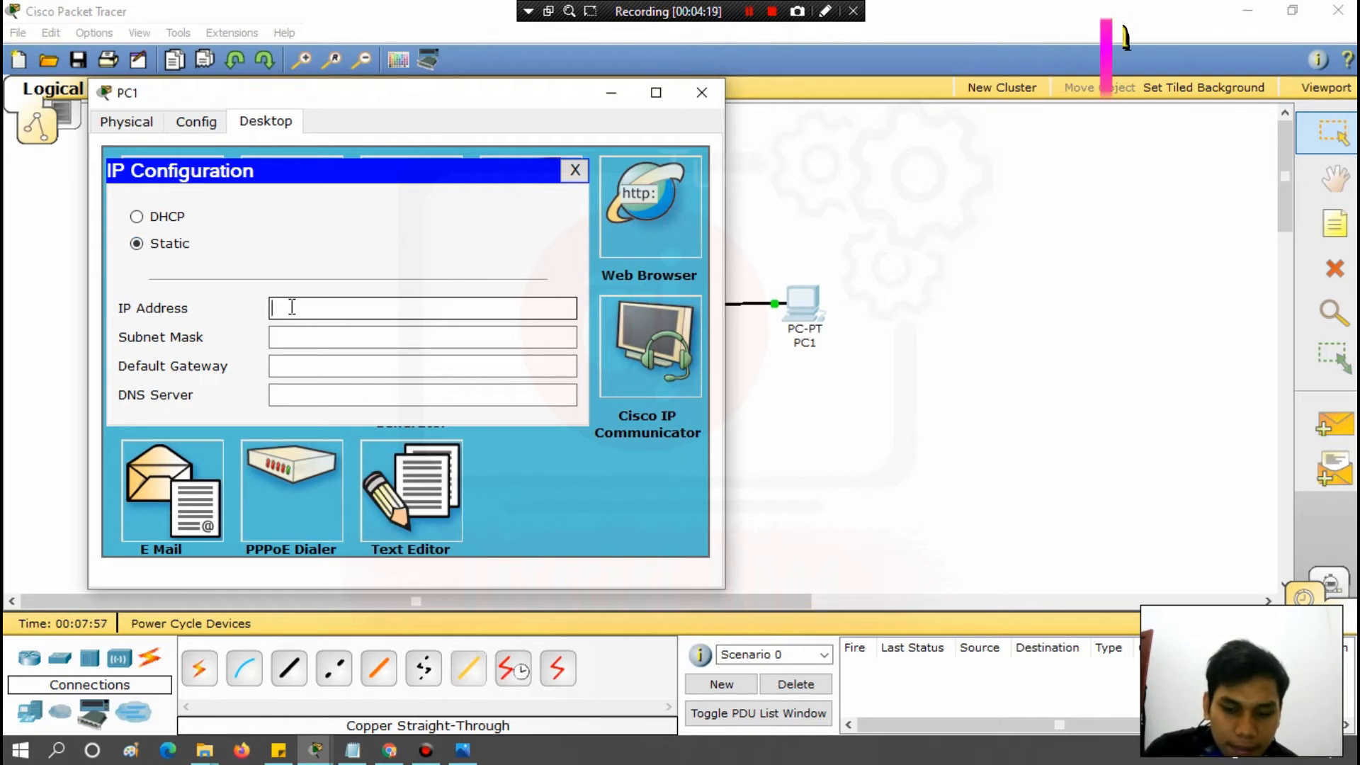
type("192.168.1")
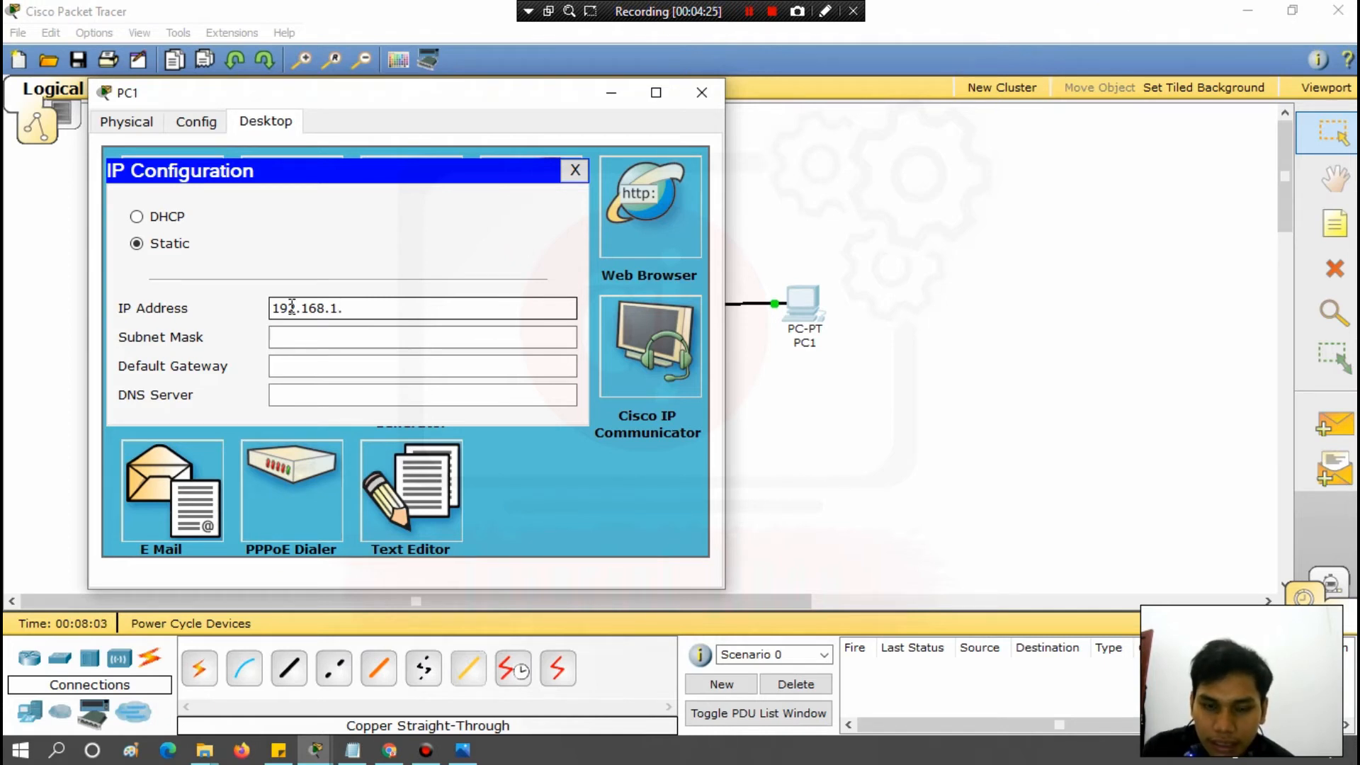
type(".4")
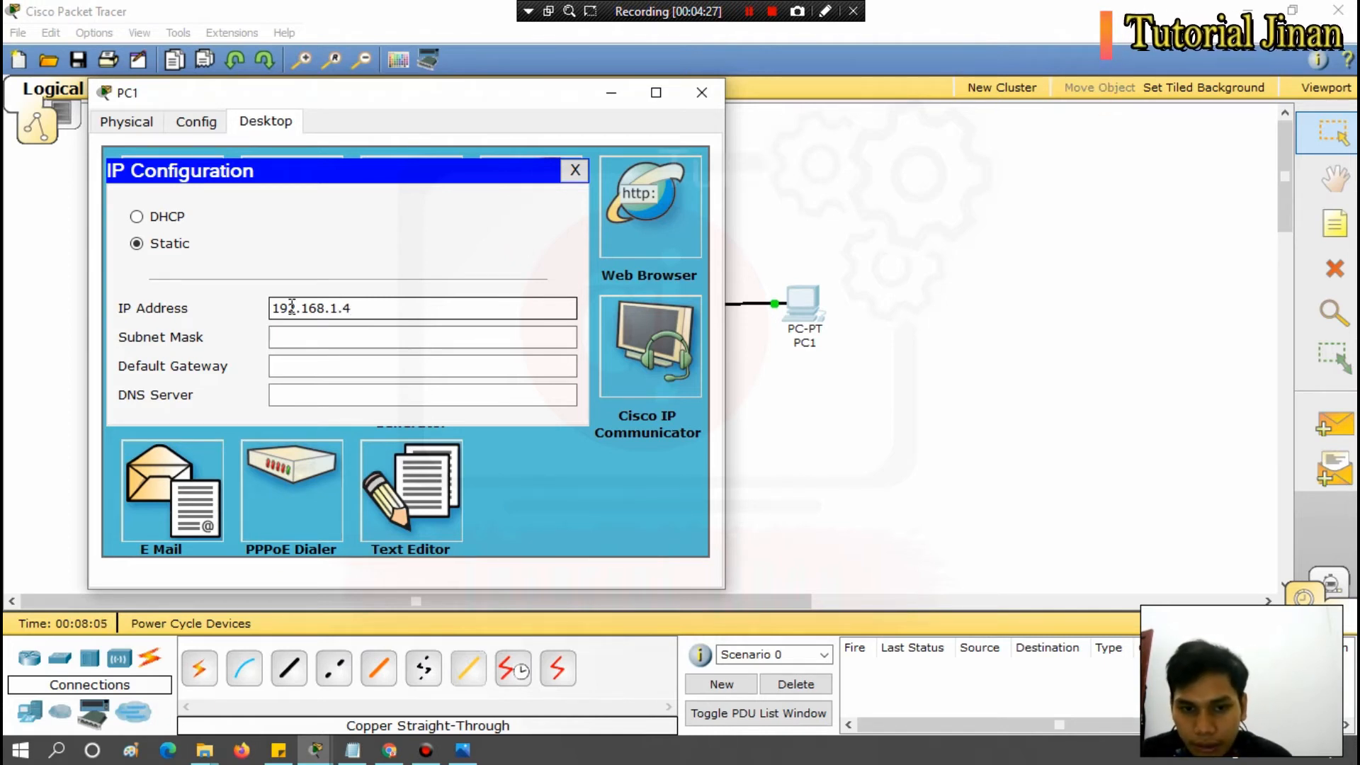
left_click(276, 336)
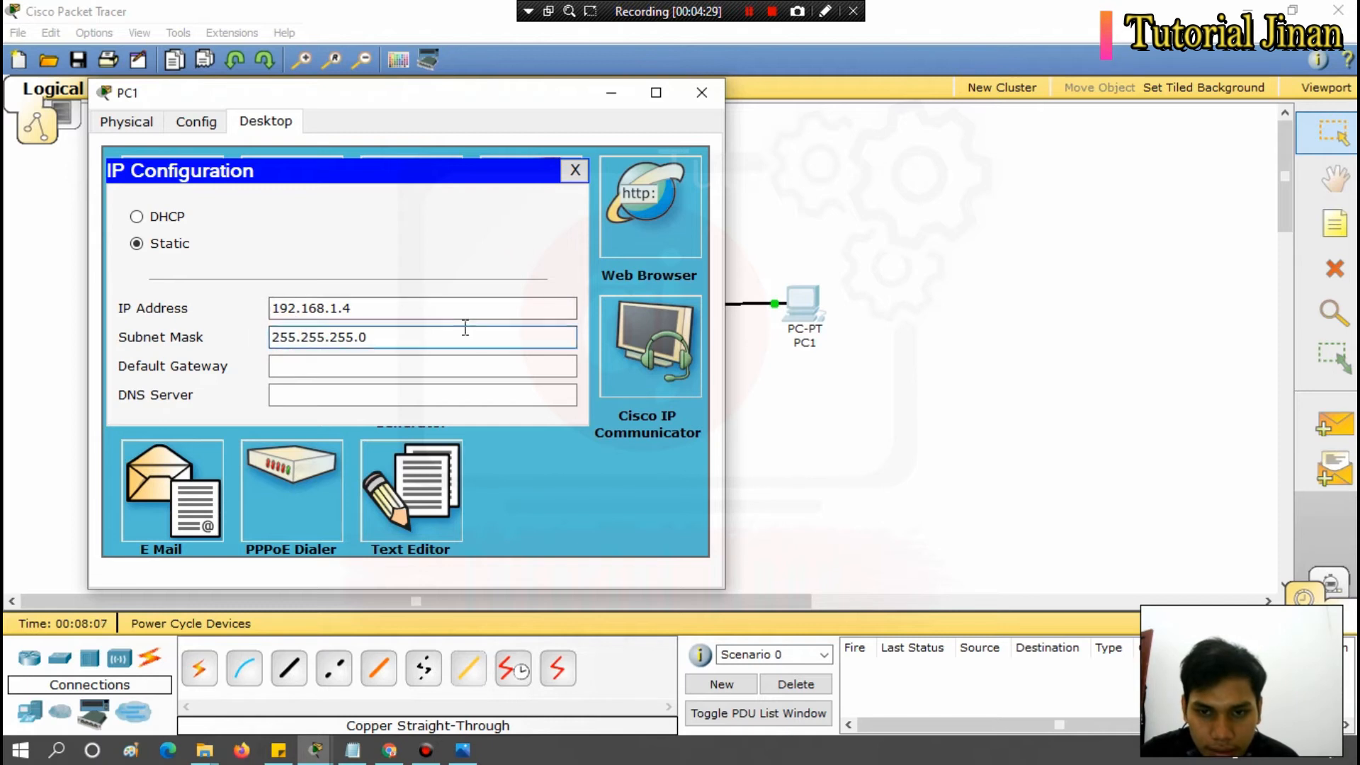
left_click(574, 171)
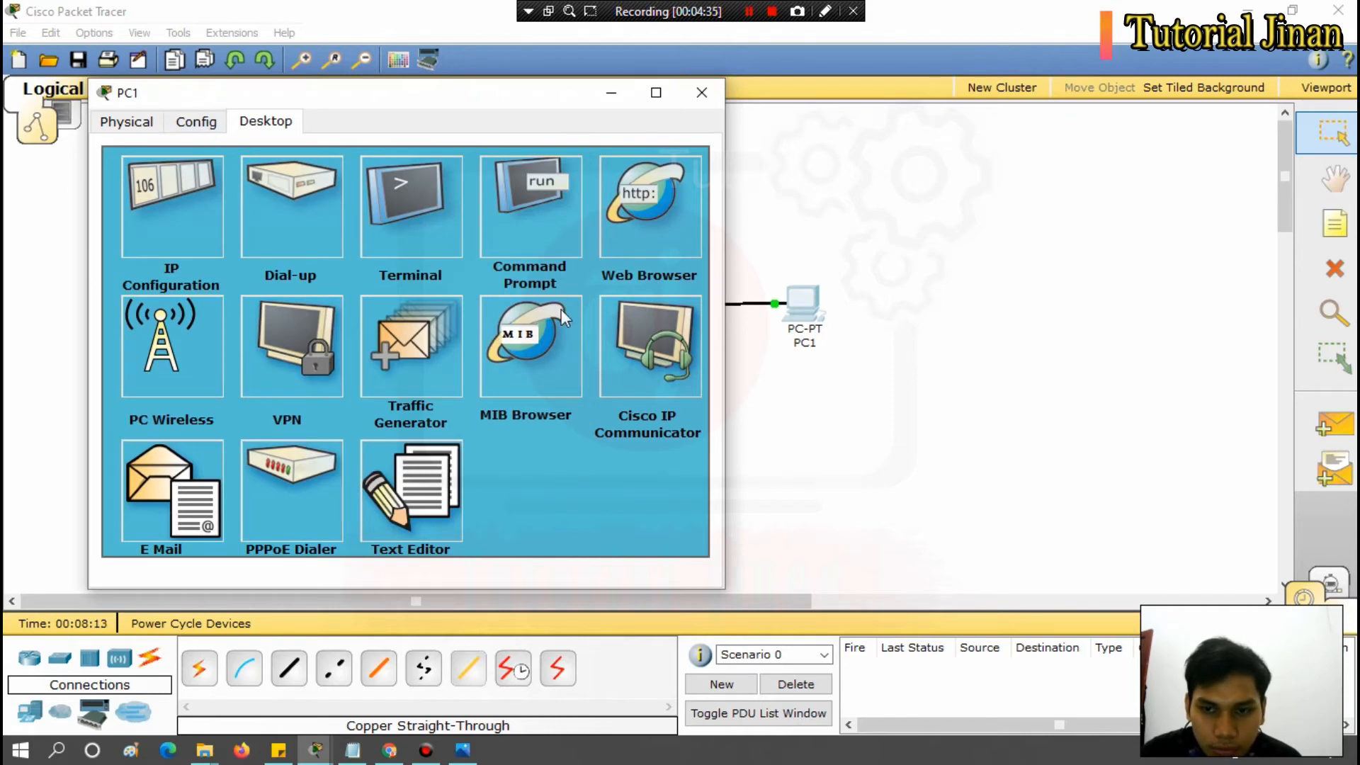
left_click(701, 92)
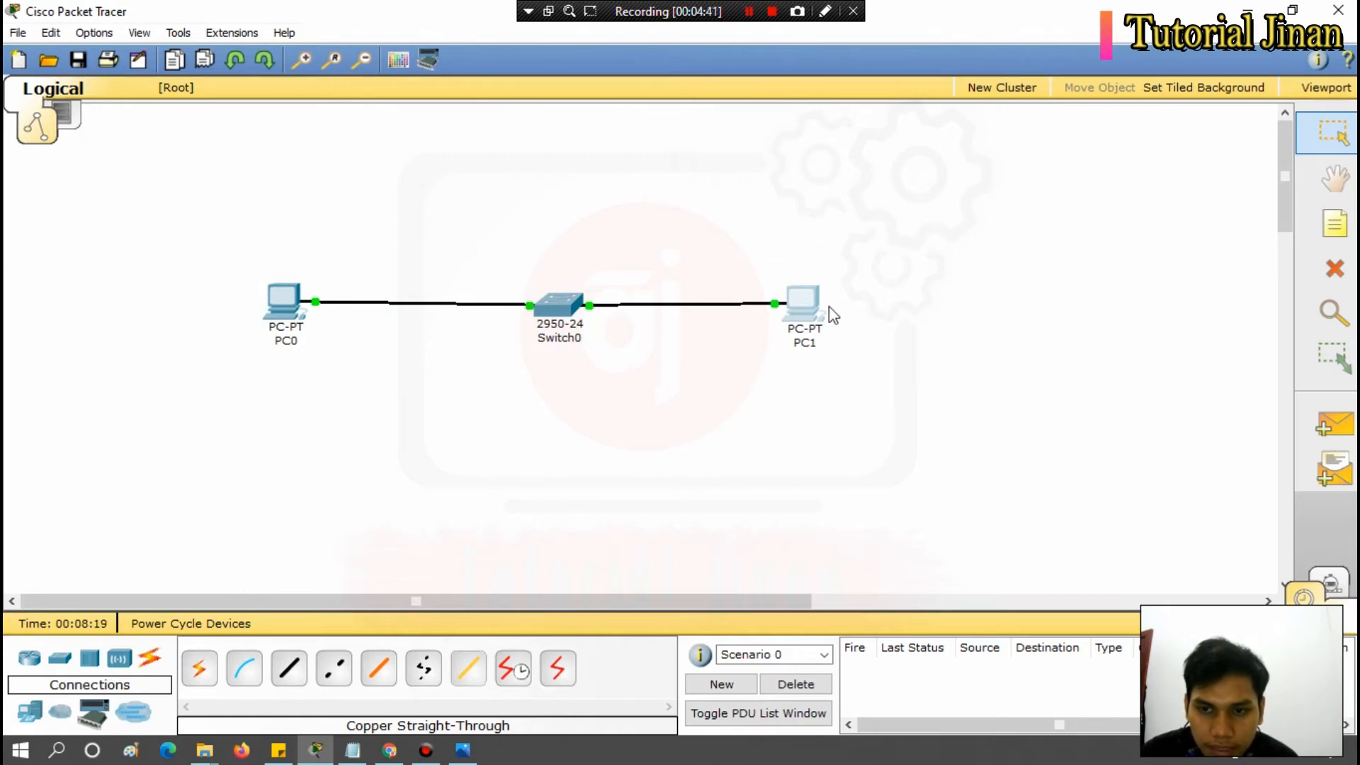
Check PC1's IP settings by running ipconfig in its Command Prompt, and close the PC1 window.
left_click(805, 309)
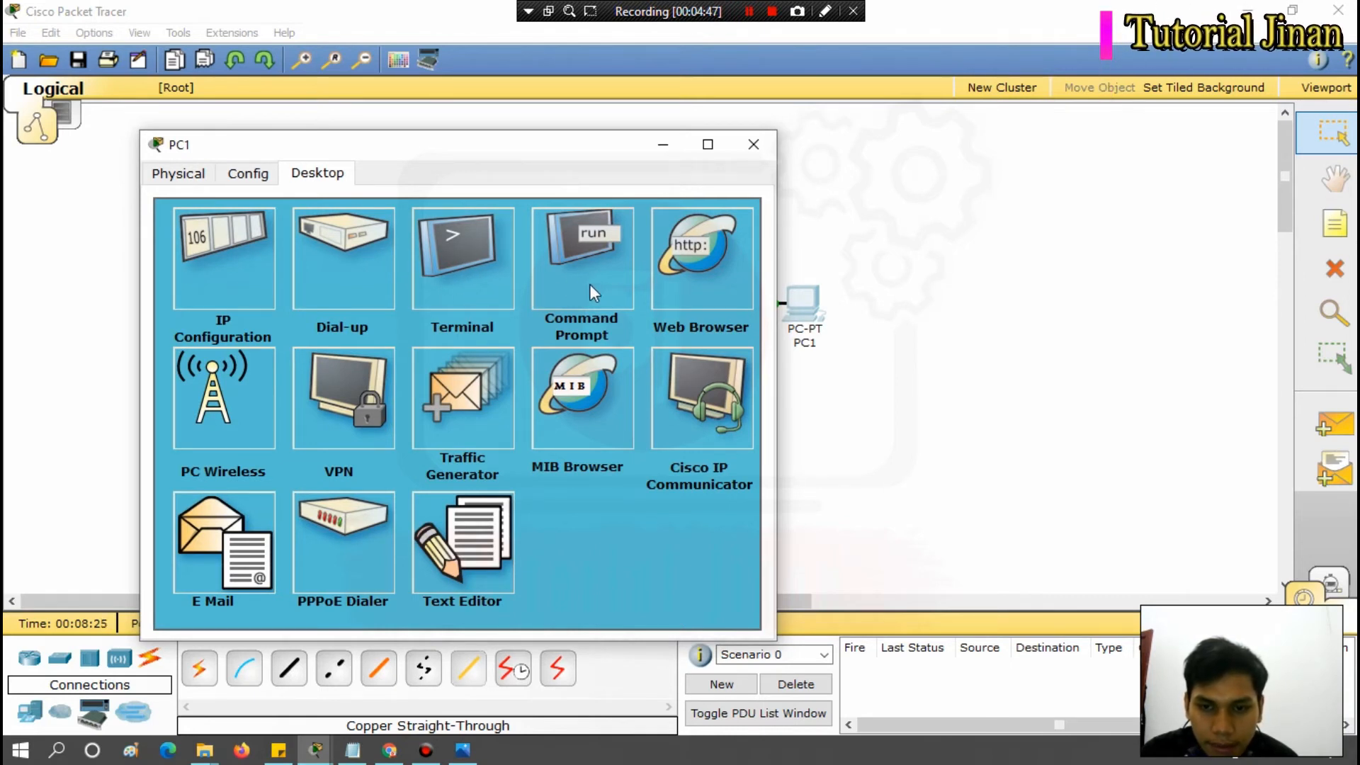
left_click(559, 282)
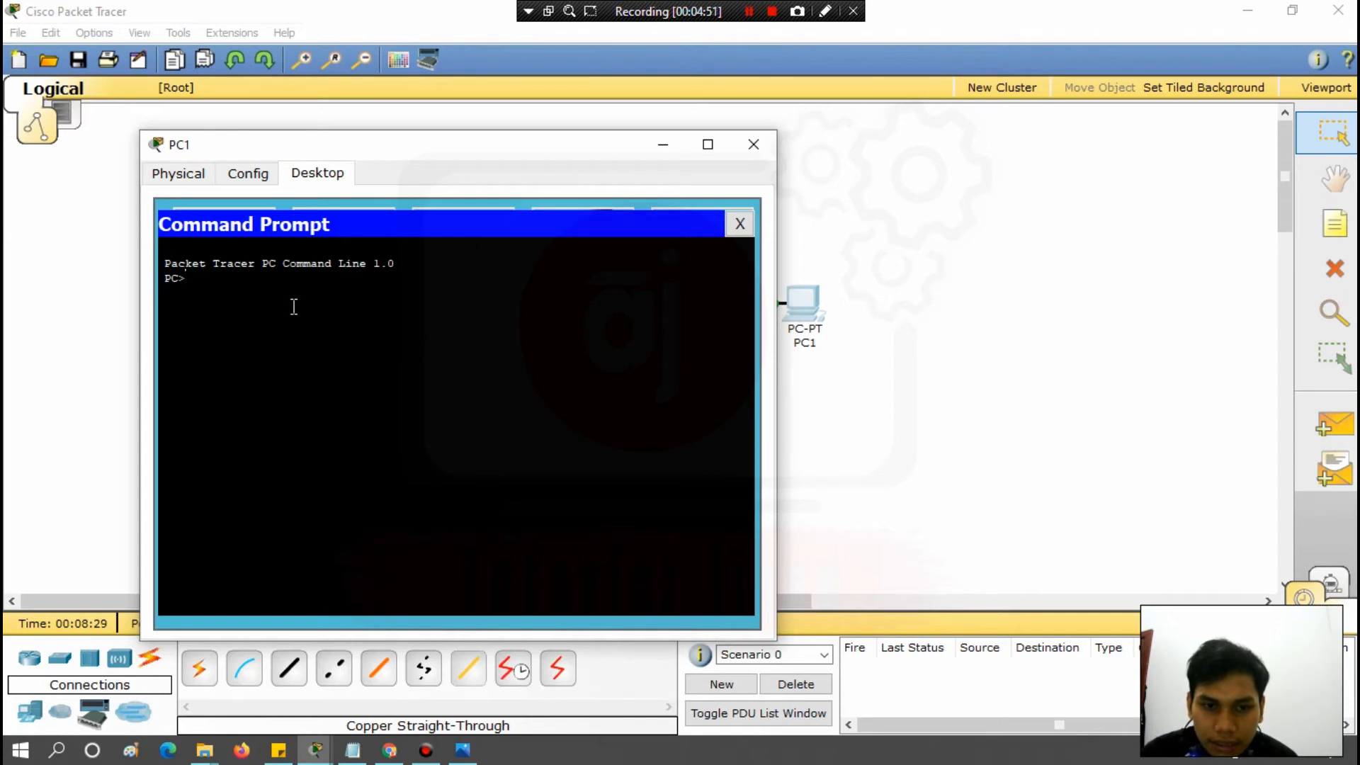
type("ip")
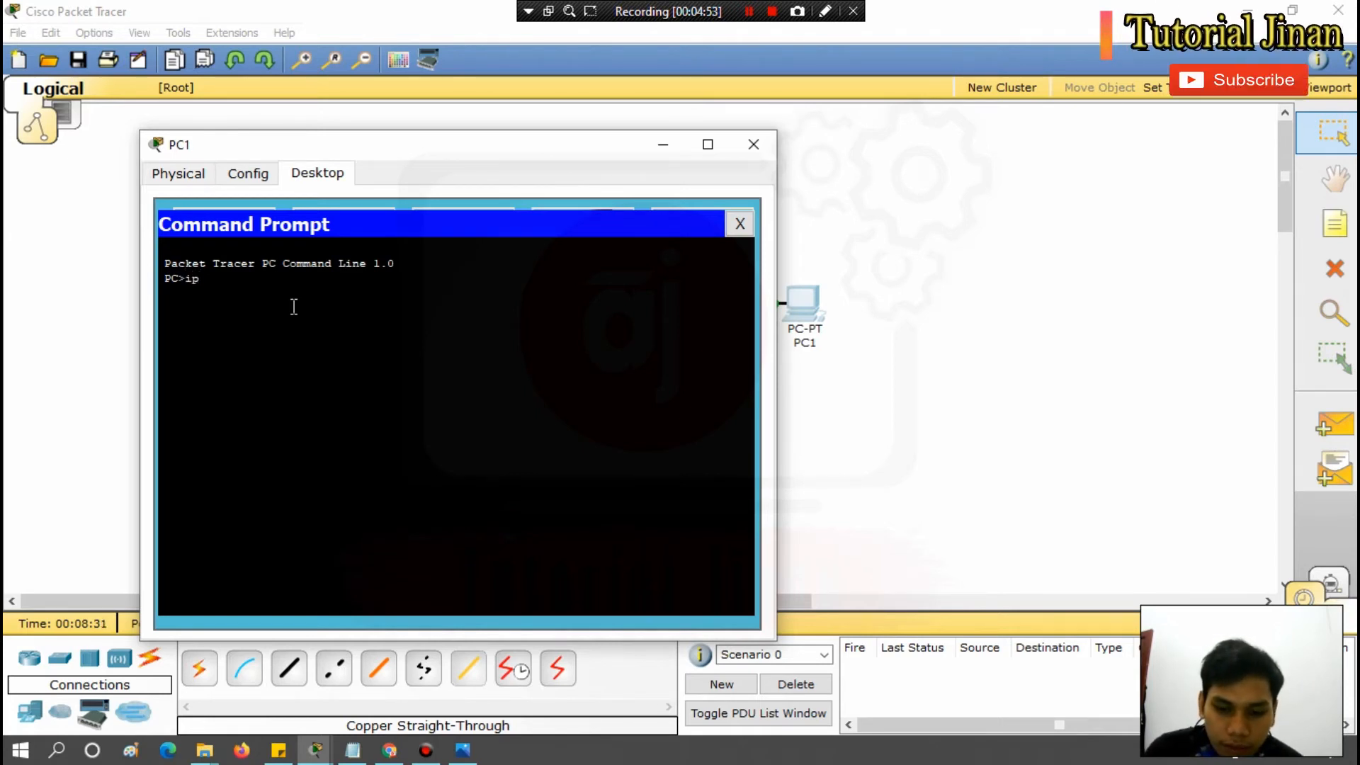
type("config")
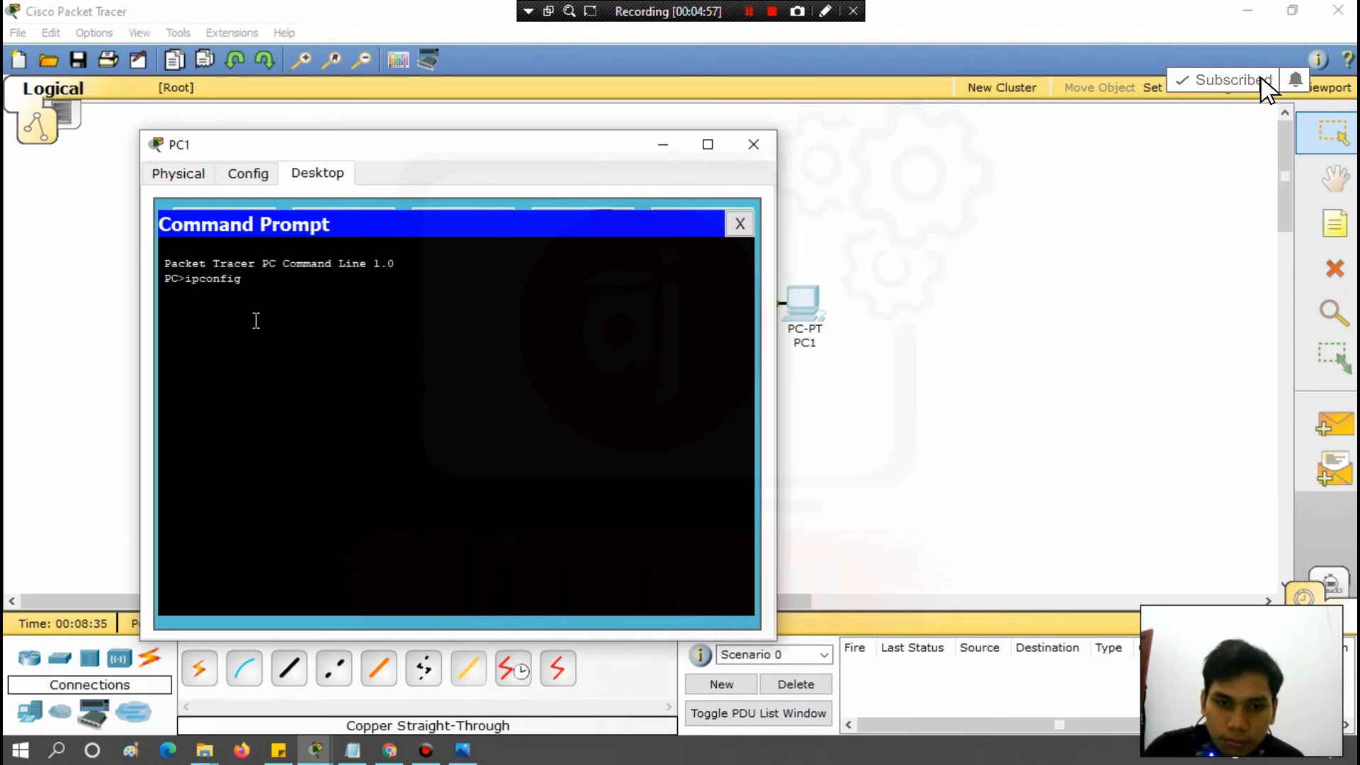
key("Return")
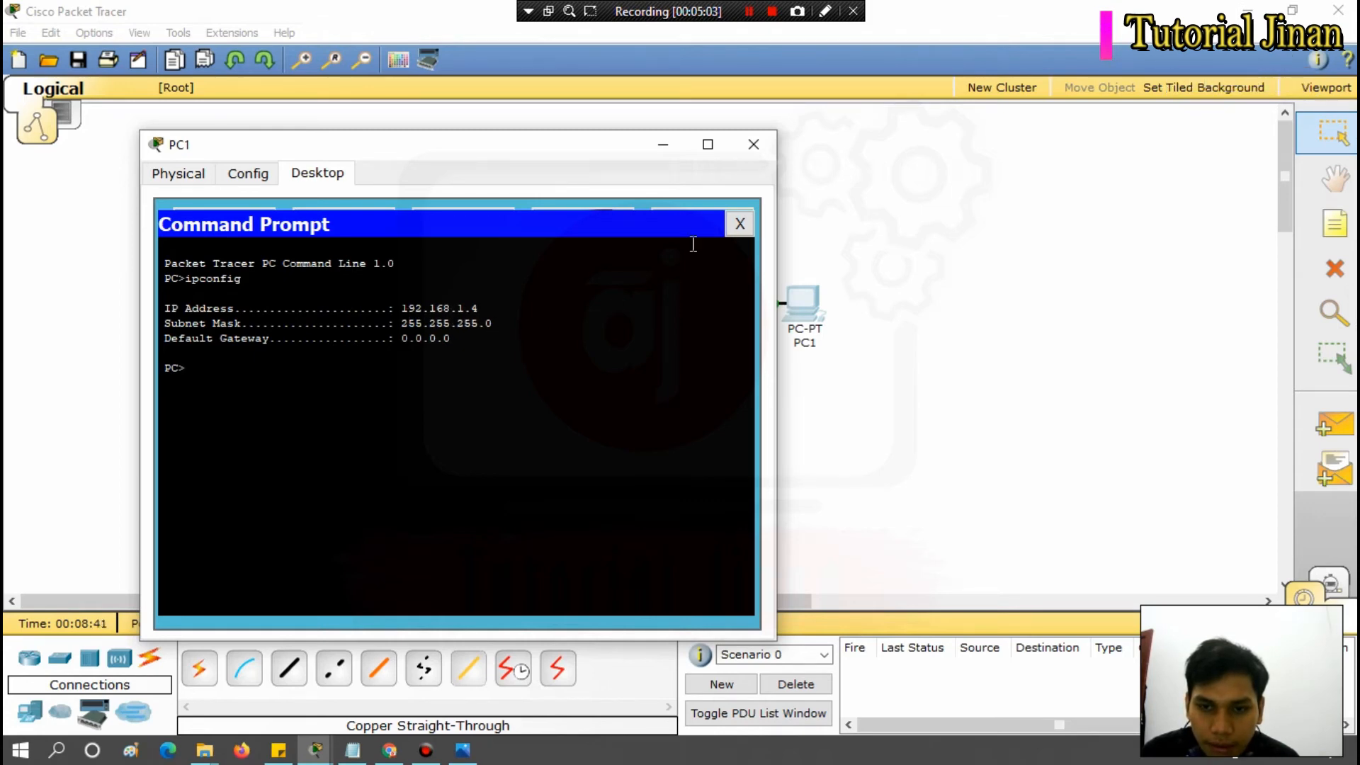
left_click(738, 225)
left_click(754, 144)
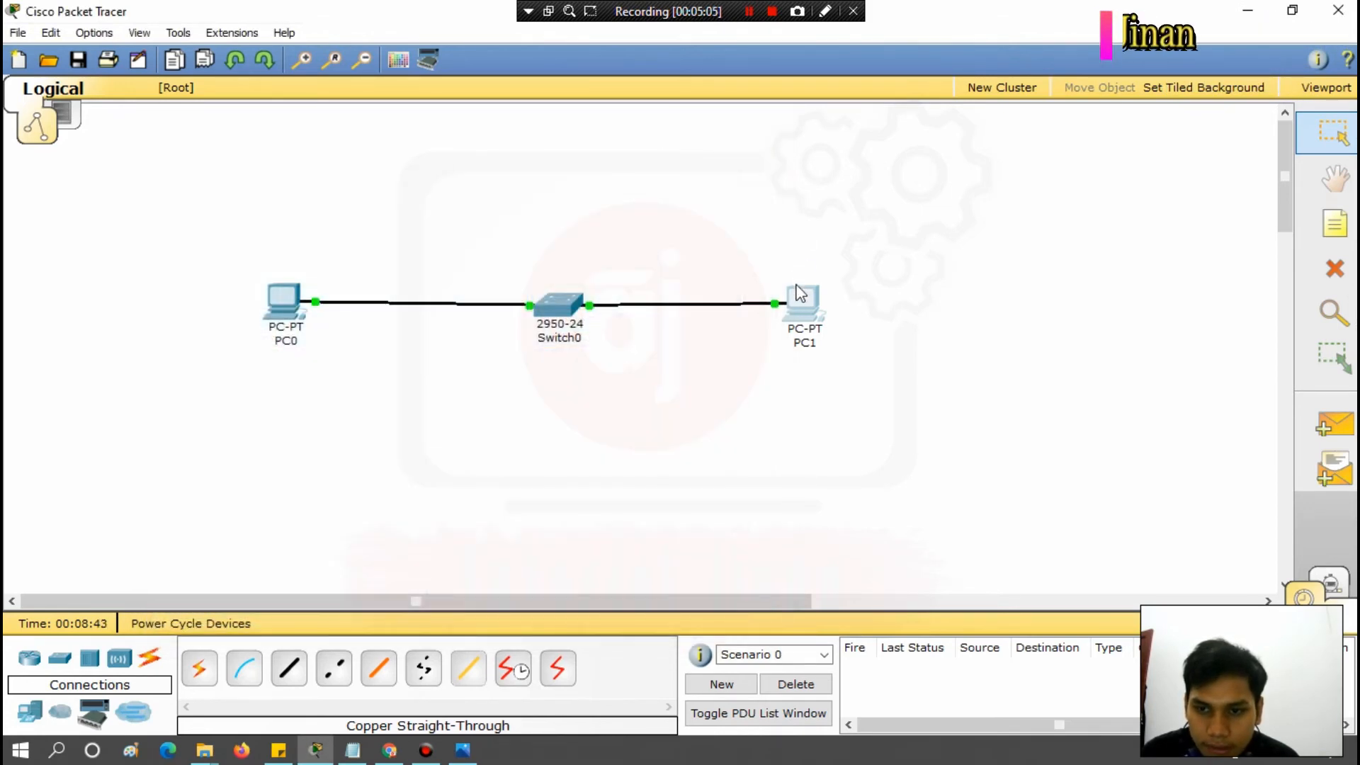
Test the connection from PC0 to PC1 by running ping 192.168.1.4 in PC0's Command Prompt, and close the PC0 window.
mouse_move(801, 303)
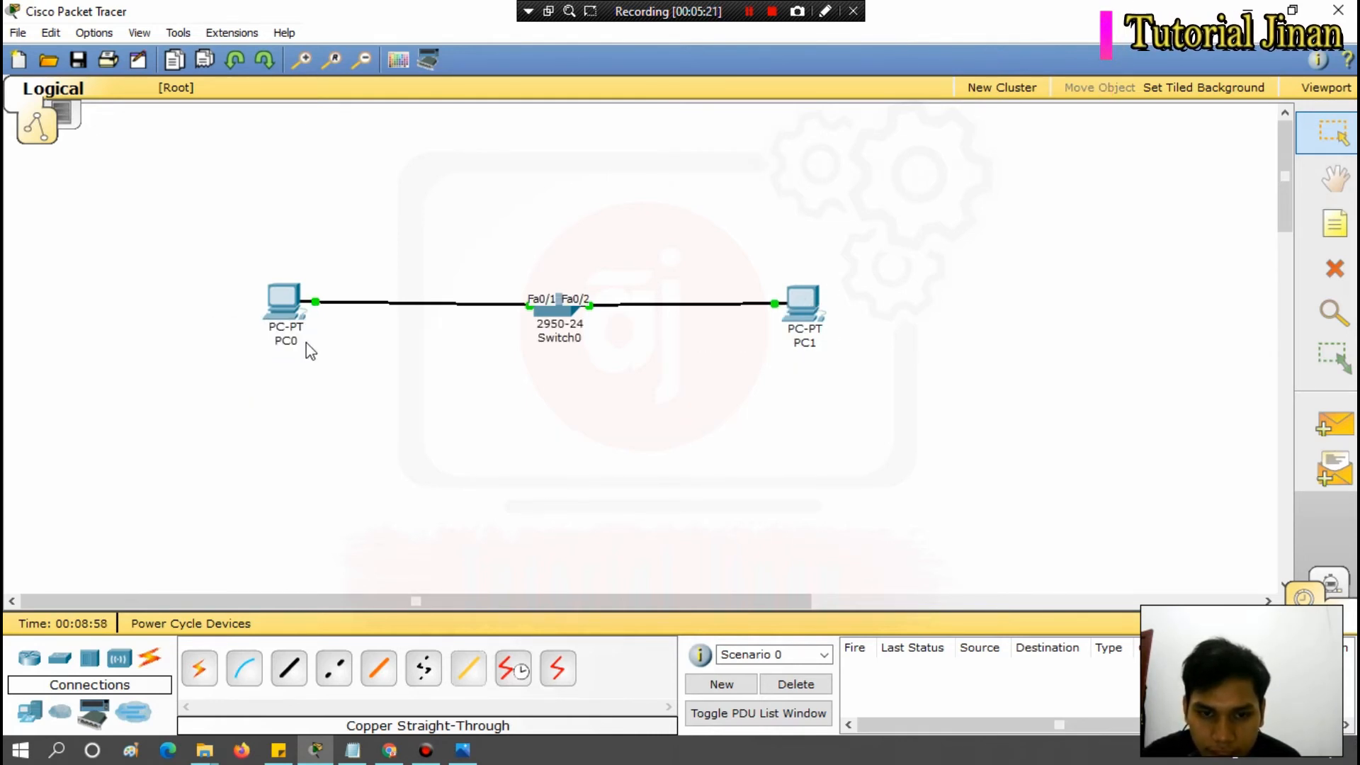
left_click(277, 304)
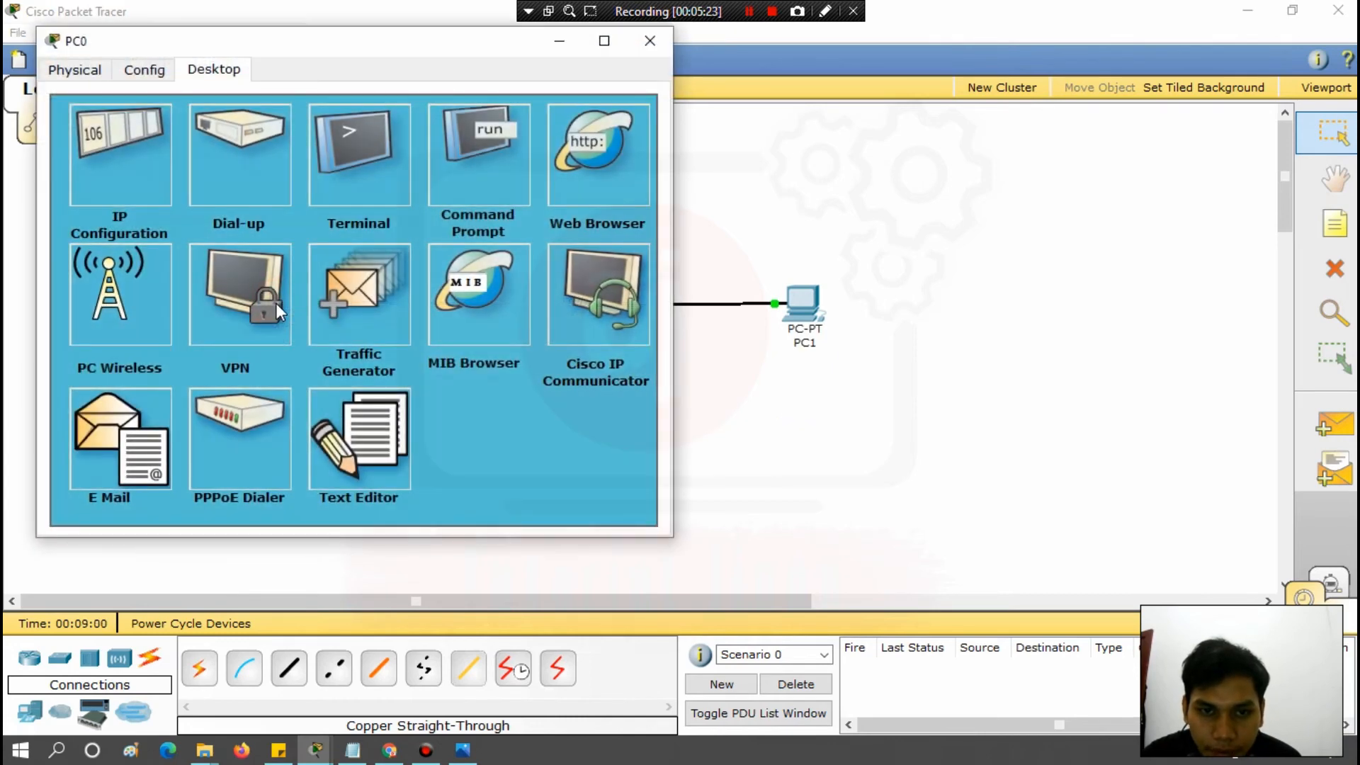
left_click(478, 185)
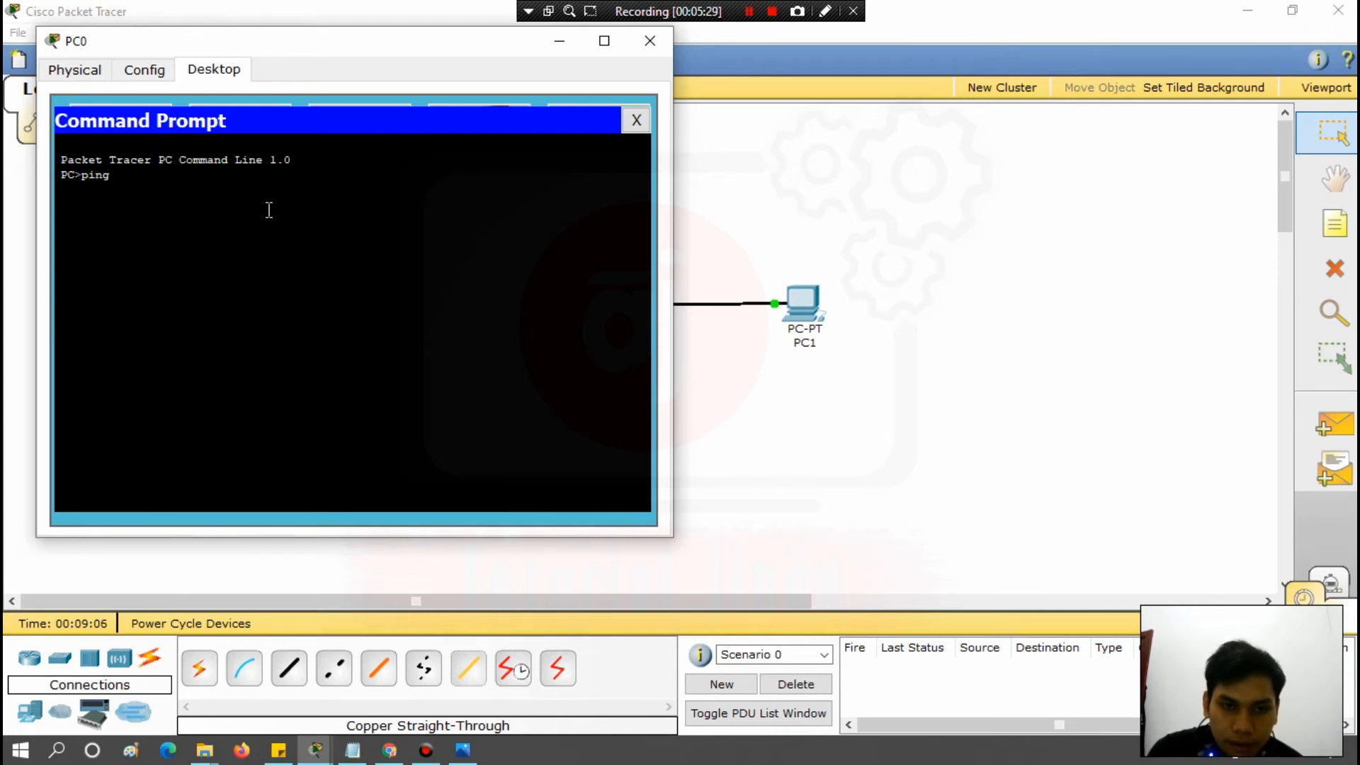
type("ping 192")
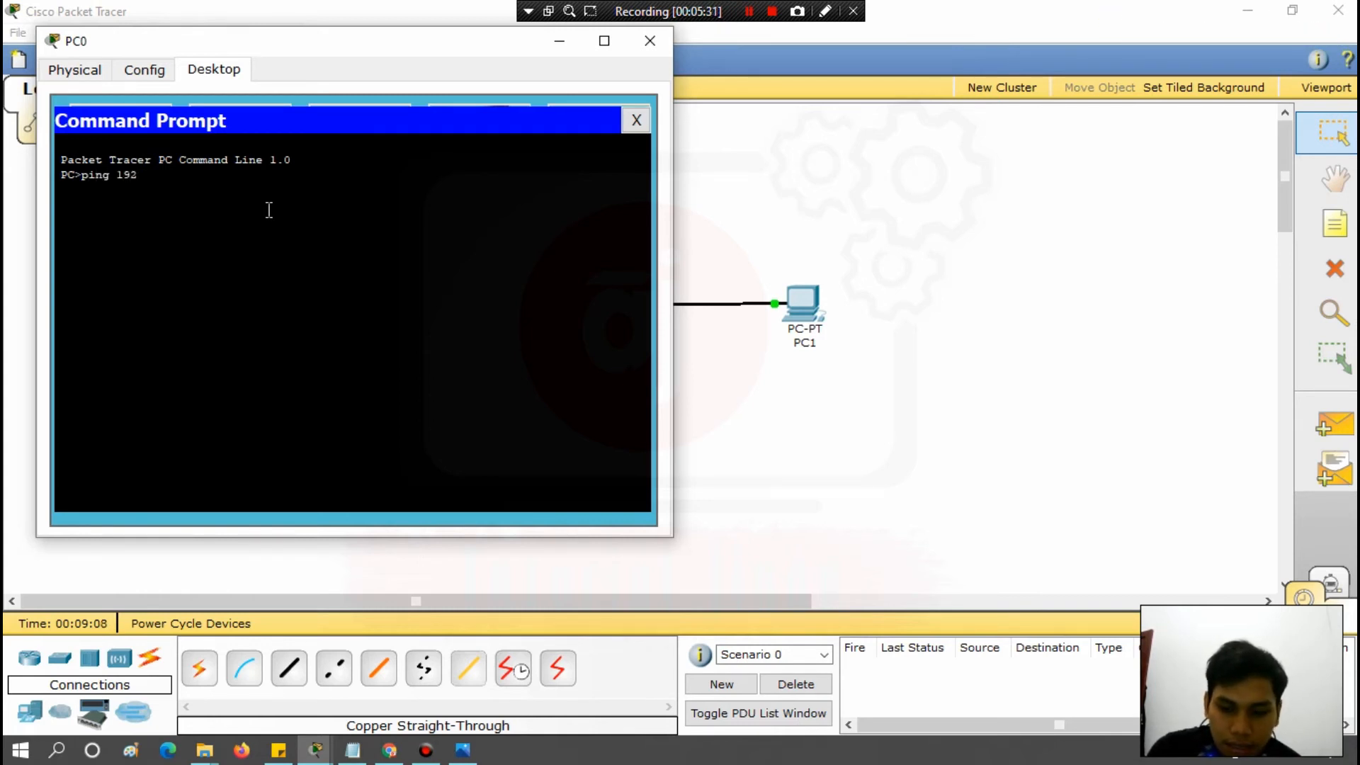
type(".168.1.4")
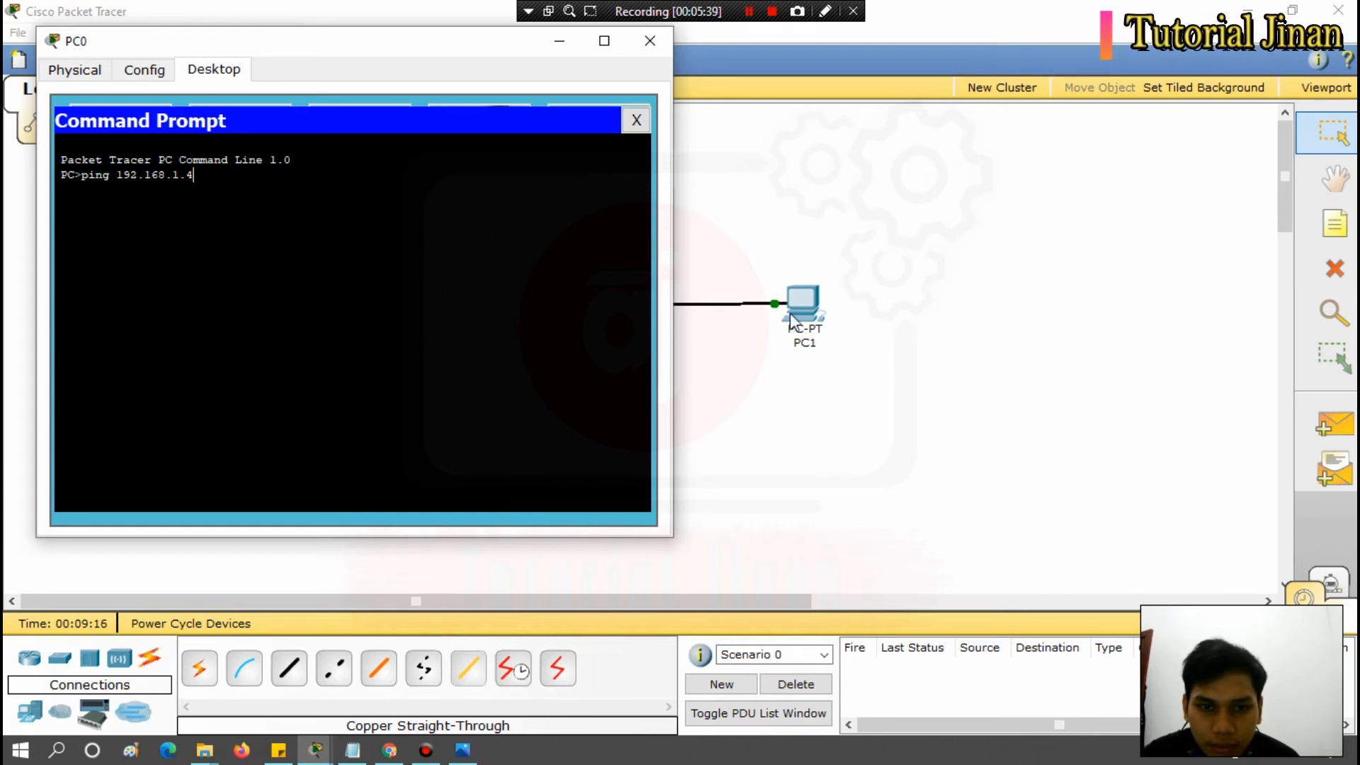
key("Return")
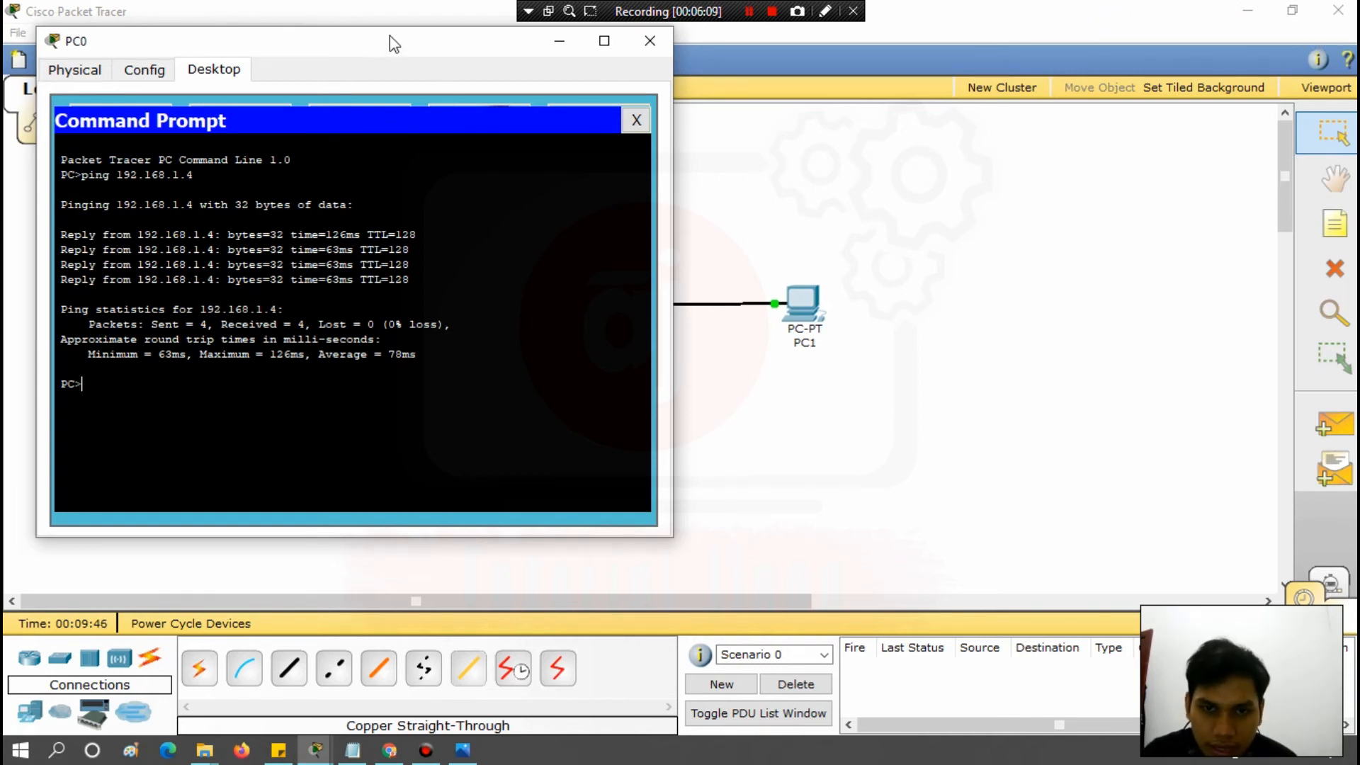
left_click_drag(390, 39, 748, 195)
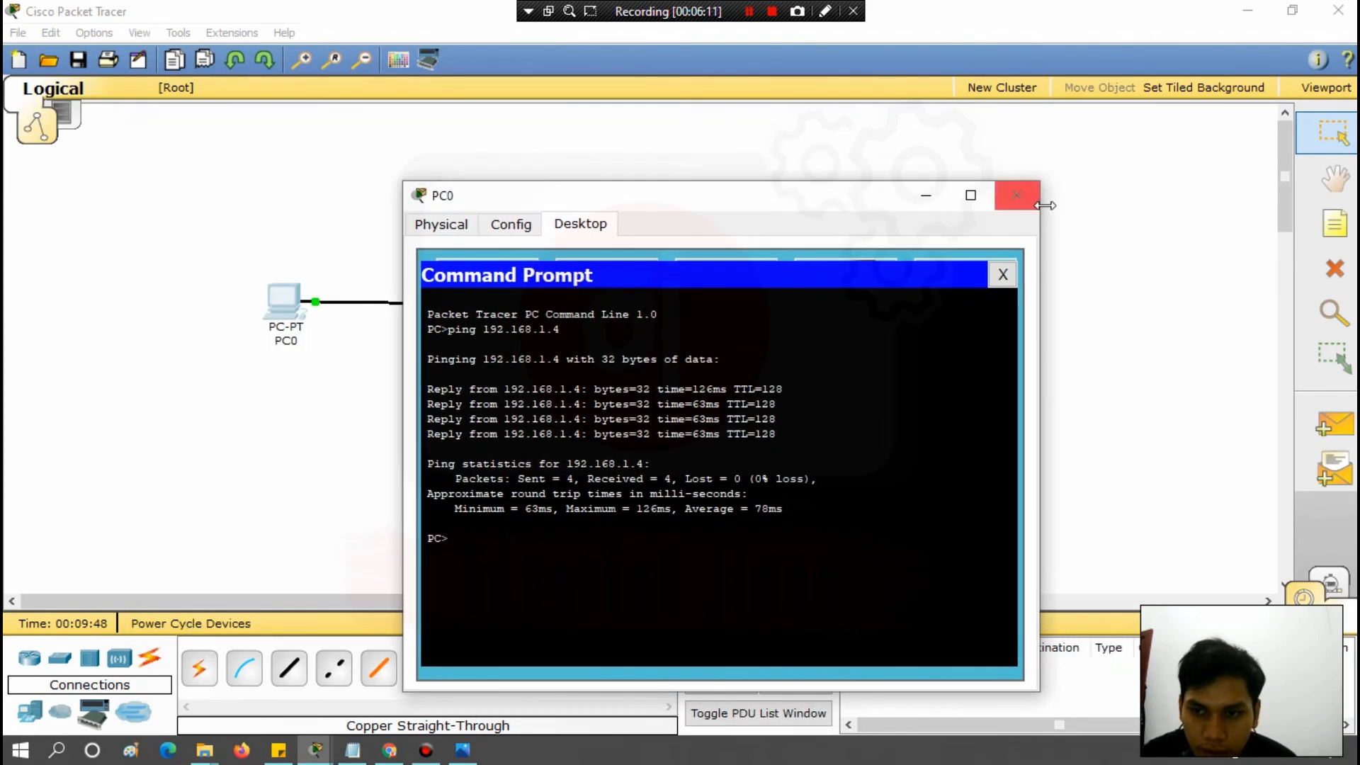
left_click(1023, 199)
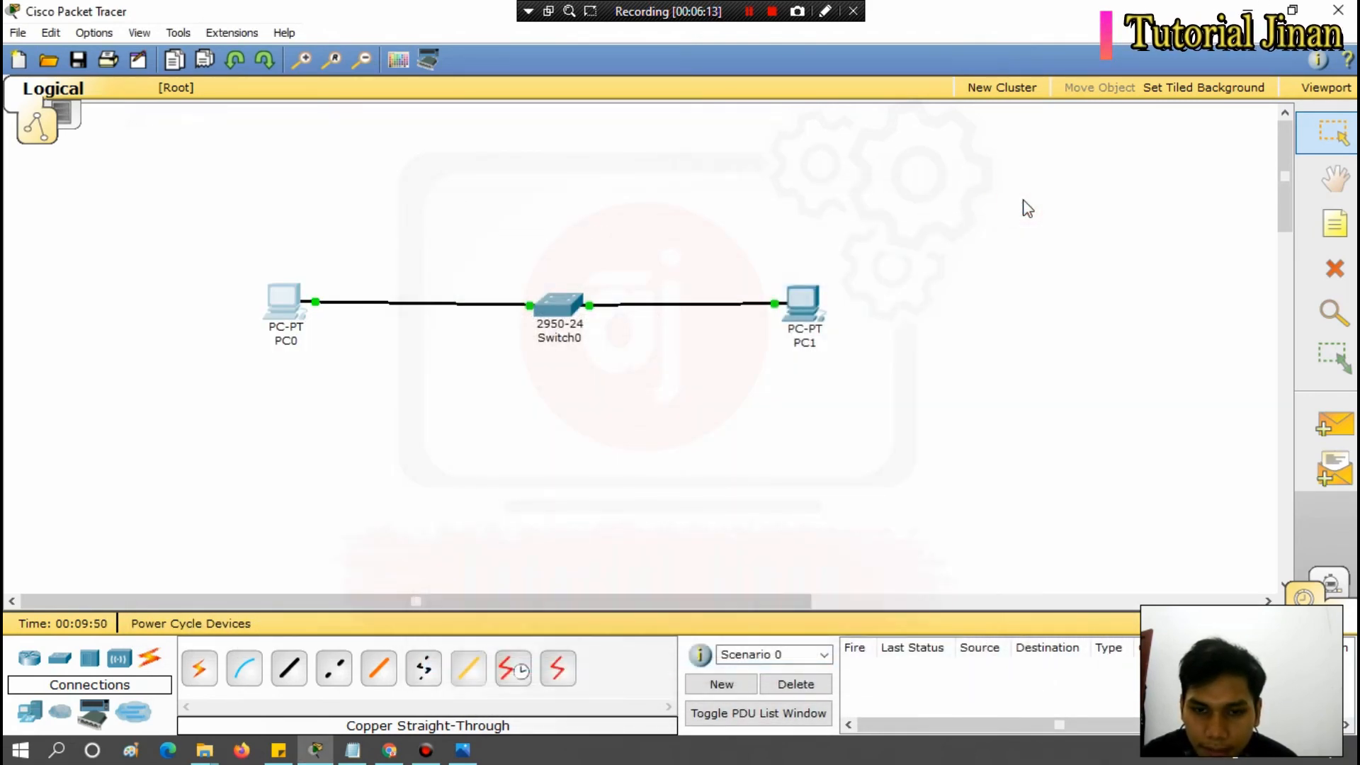